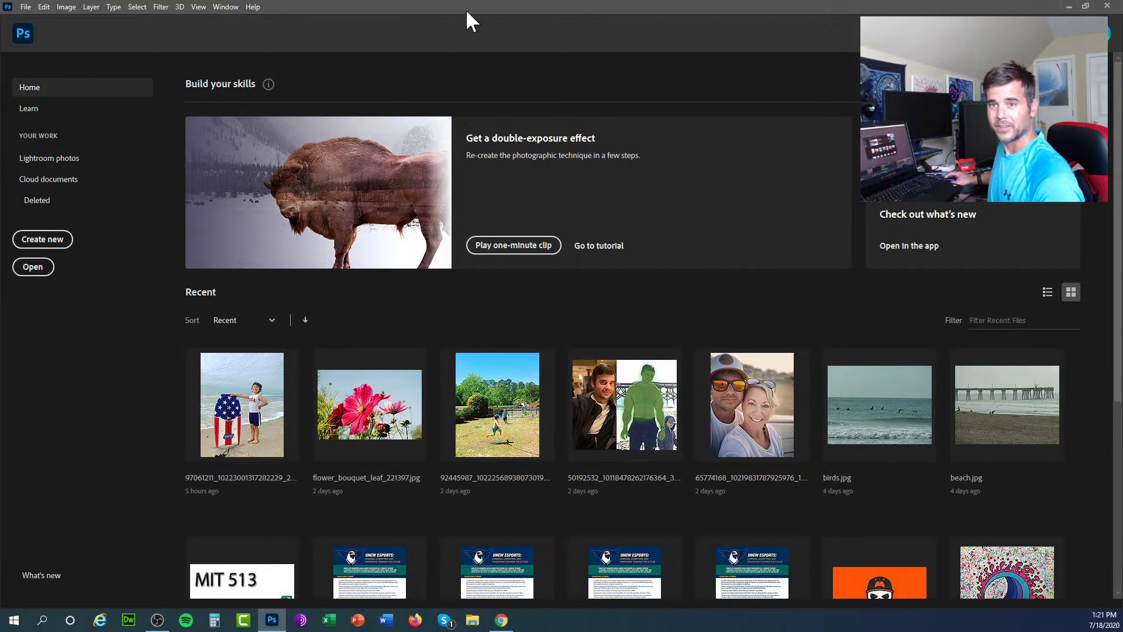
key(alt+Tab)
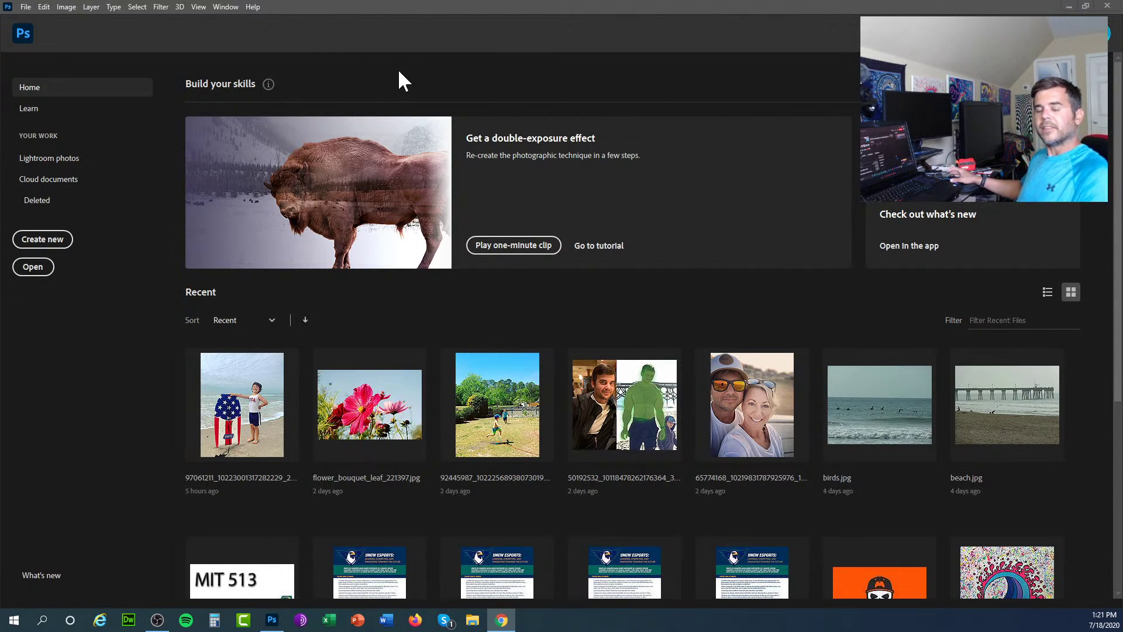
click(26, 6)
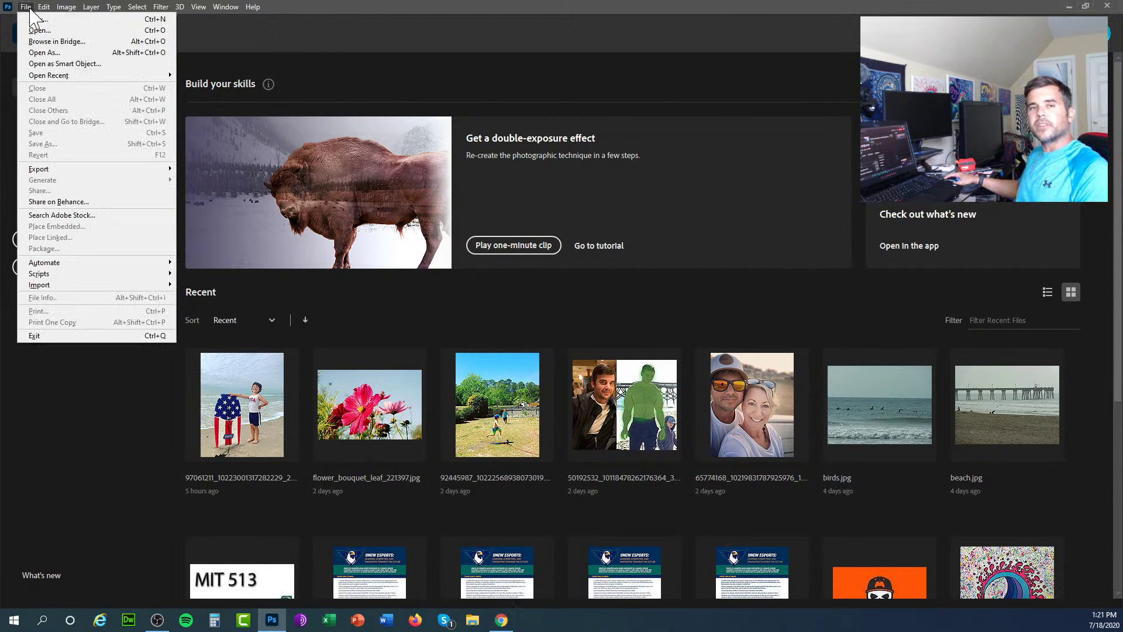
key(Escape)
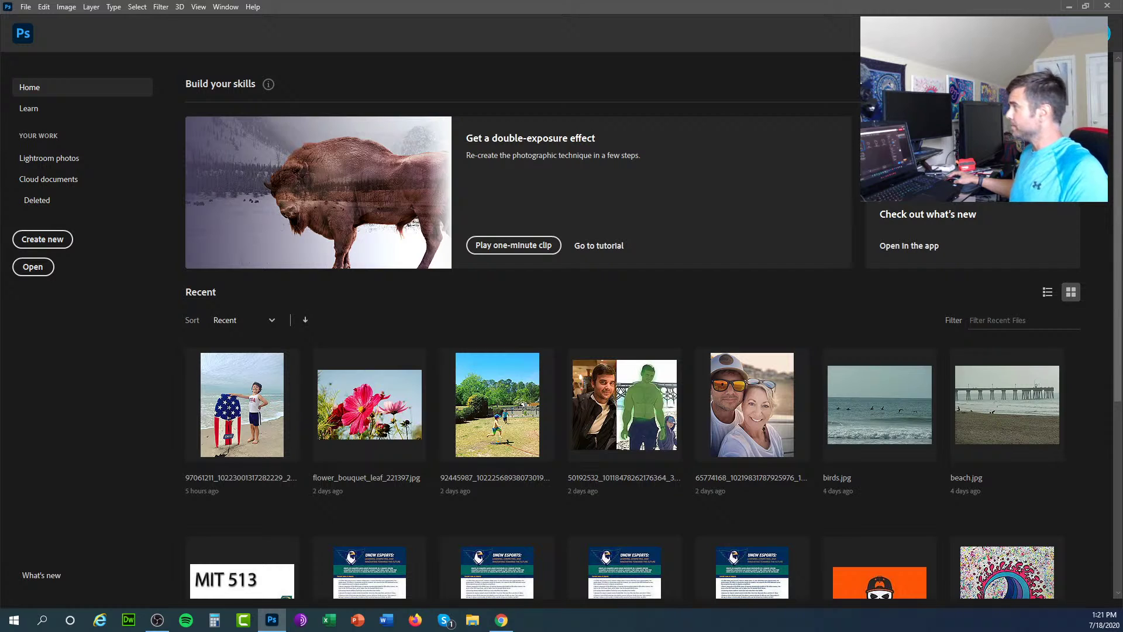
Create a new RGB document 2 inches wide and 4 inches high at 300 pixels/inch with a white background
key(ctrl+n)
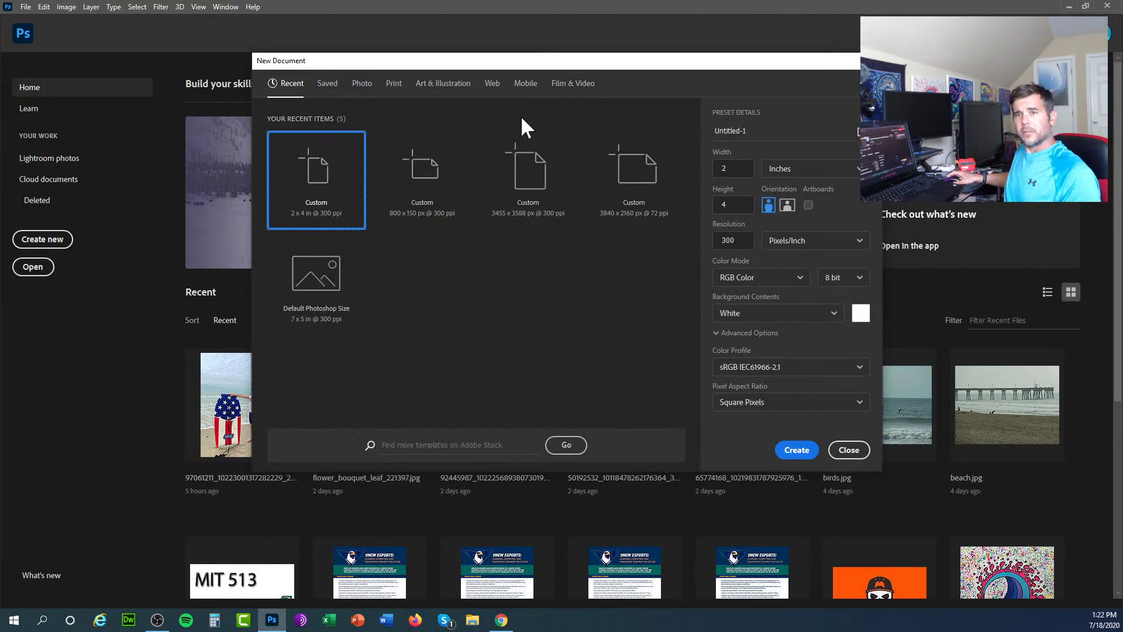
drag(519, 65, 471, 66)
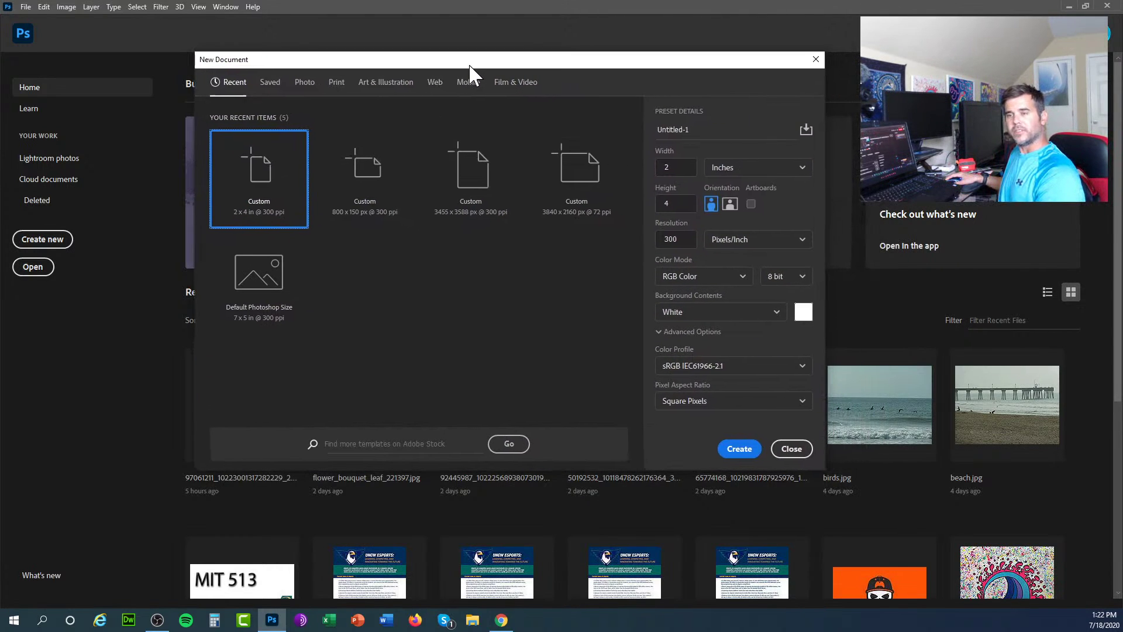
click(690, 171)
click(675, 203)
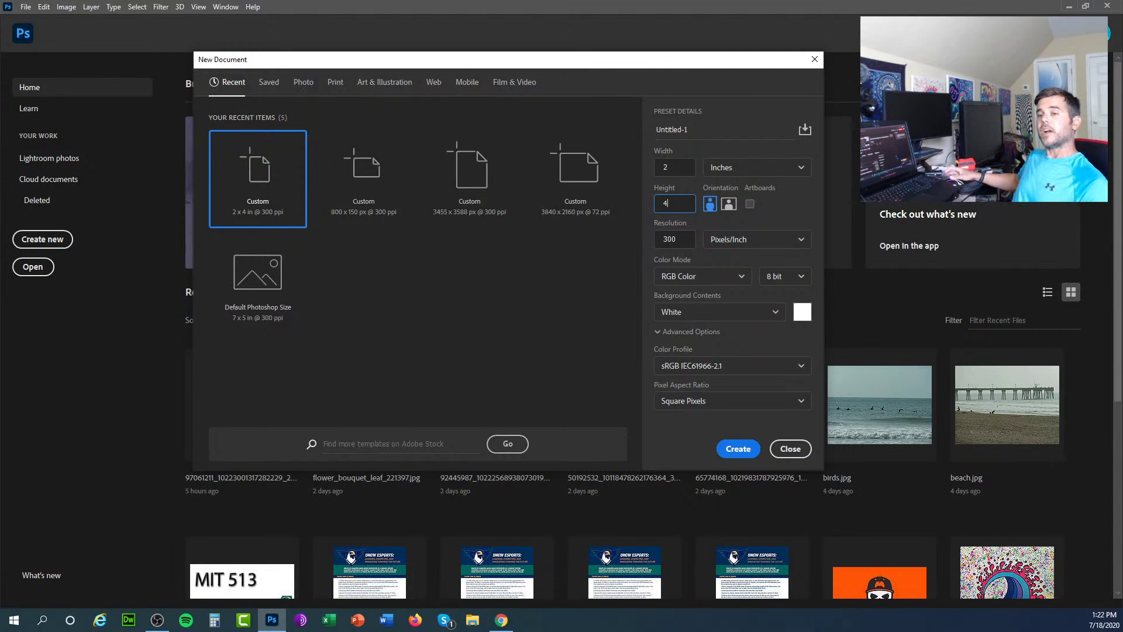
key(shift+Tab)
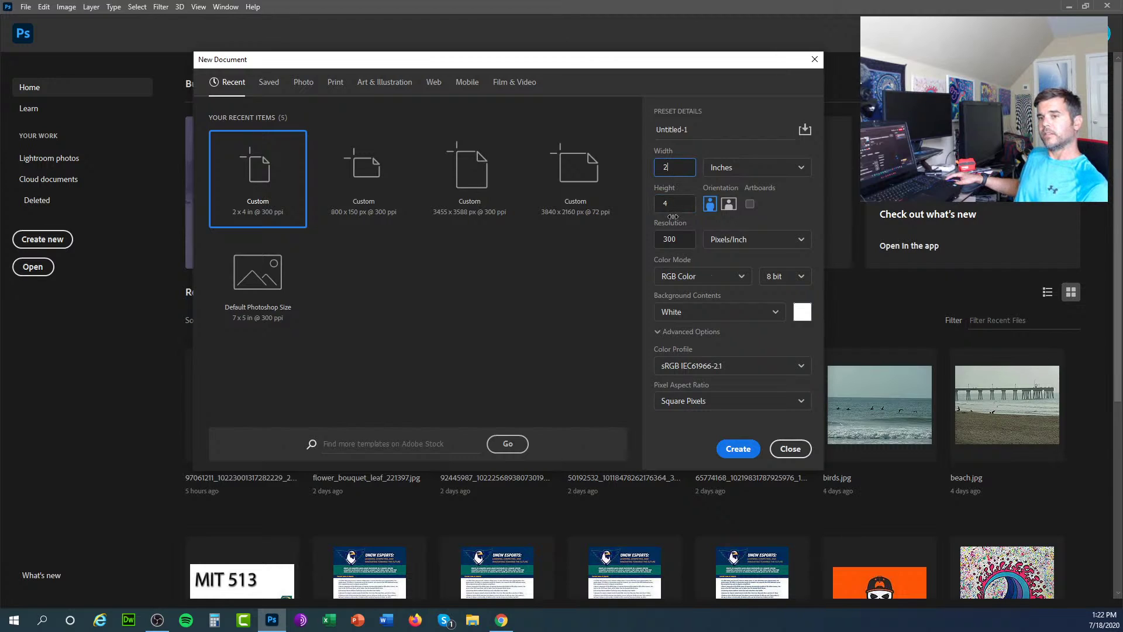
click(667, 203)
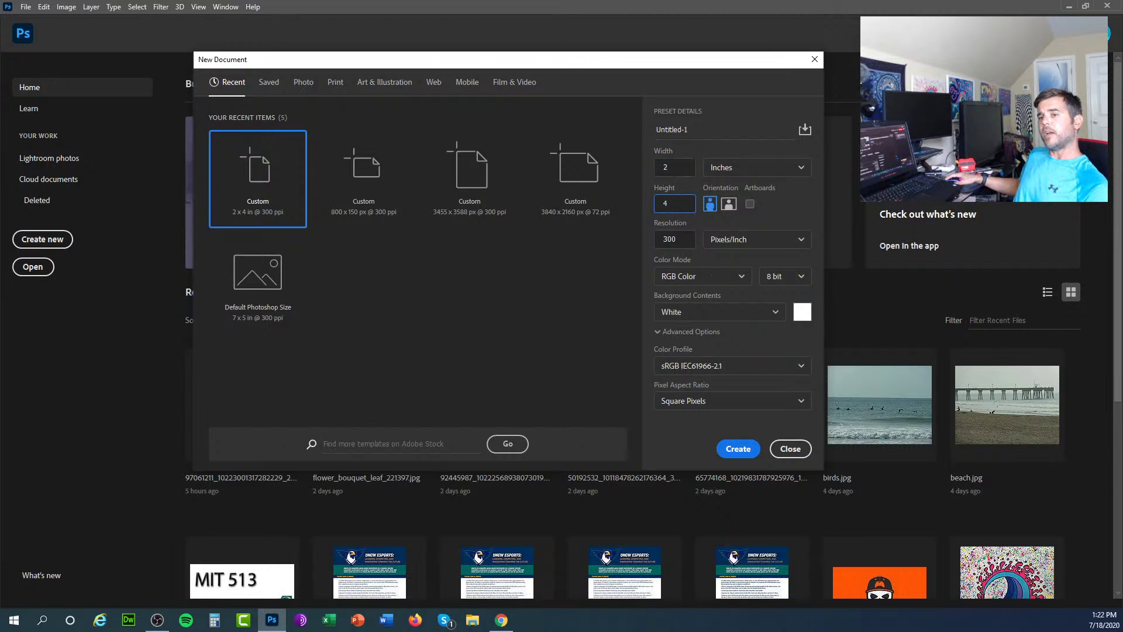
key(Tab)
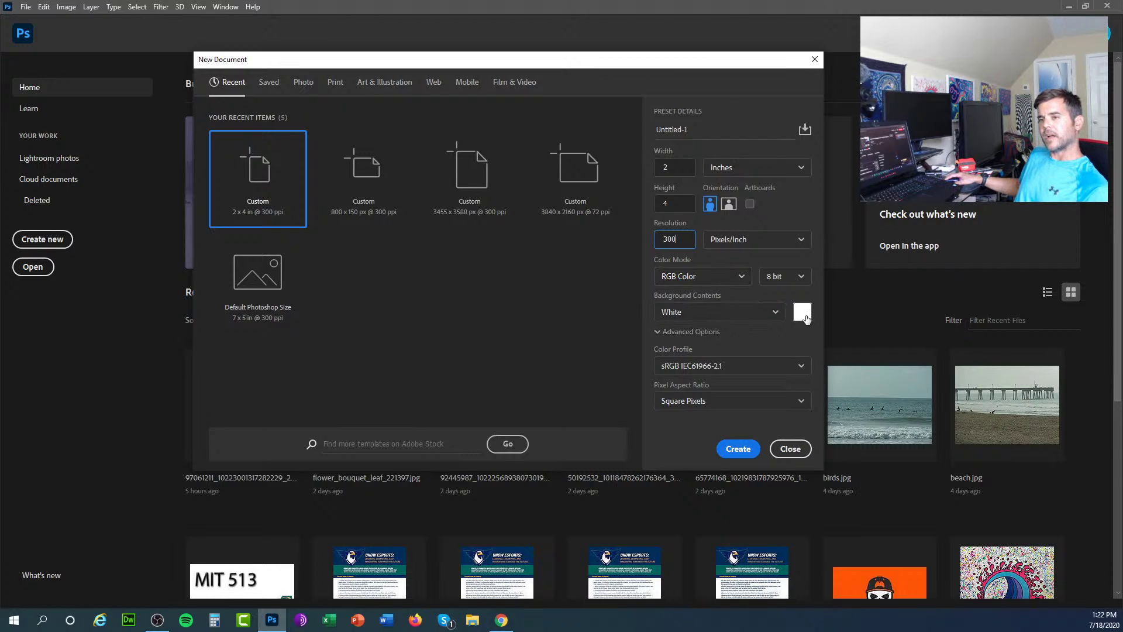
click(735, 449)
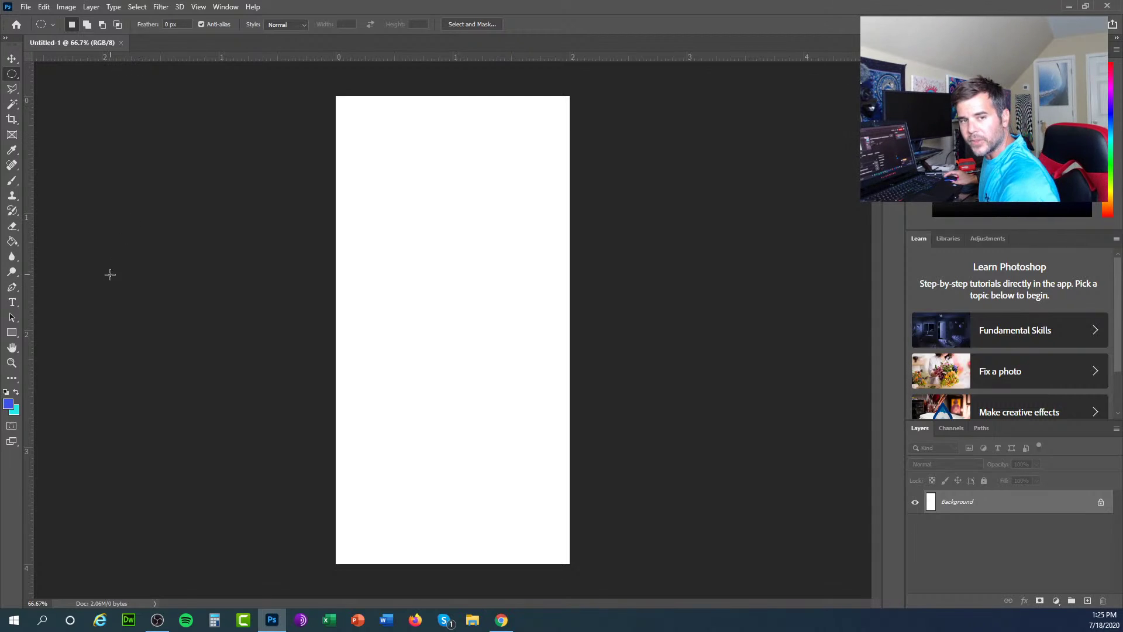
Add a new layer and fill a full-width band about 0.65 inch tall at the page's upper edge with the blue foreground color
click(12, 302)
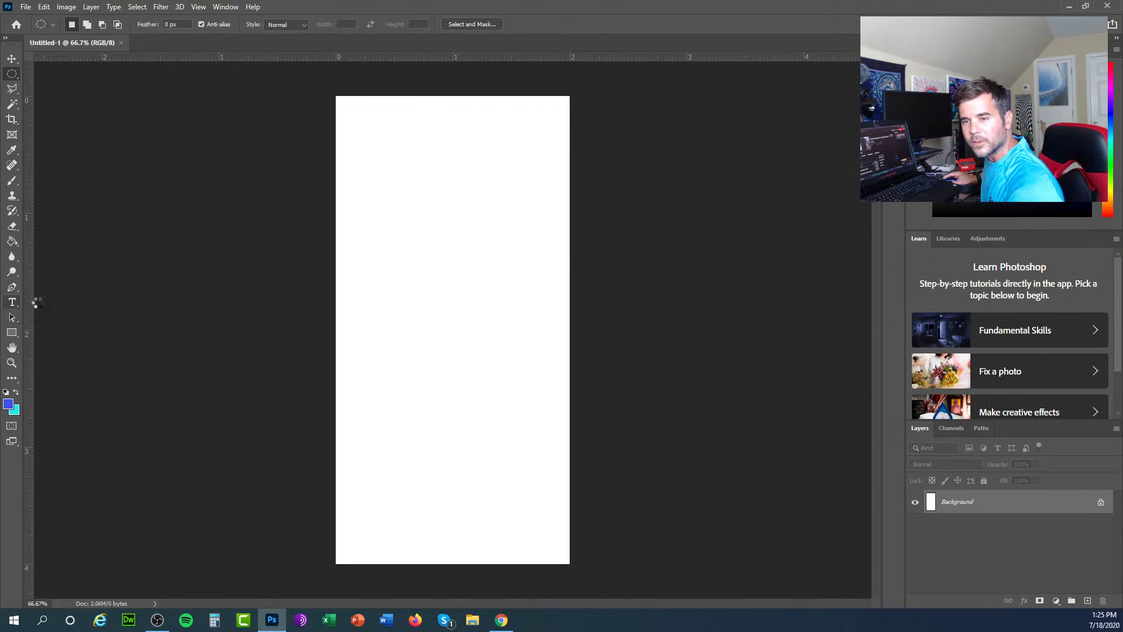
click(1087, 601)
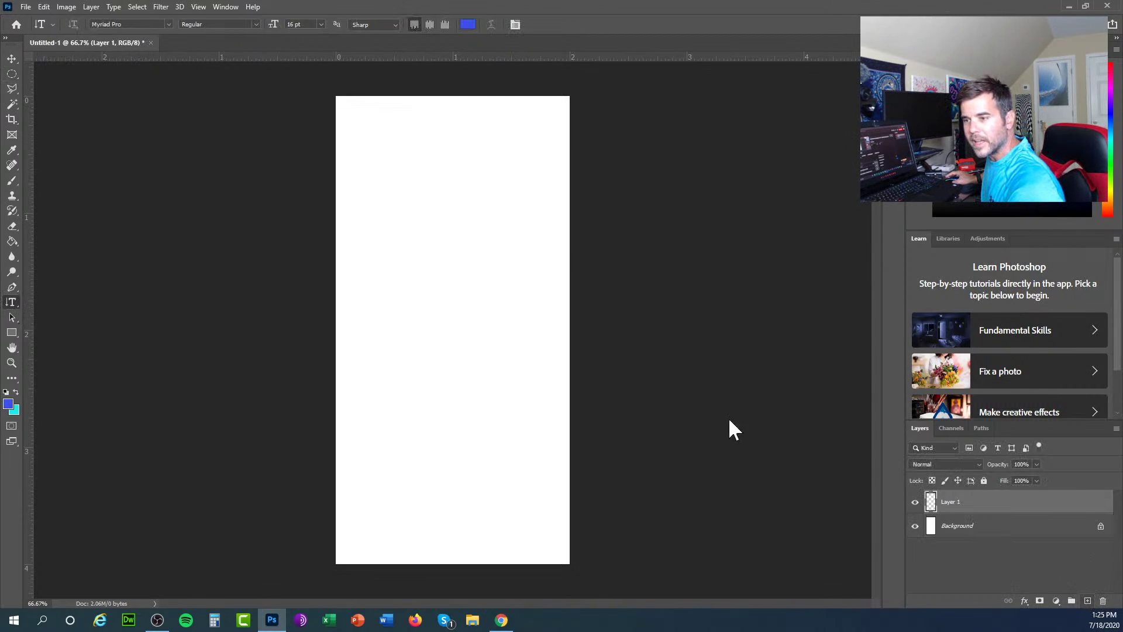
click(12, 71)
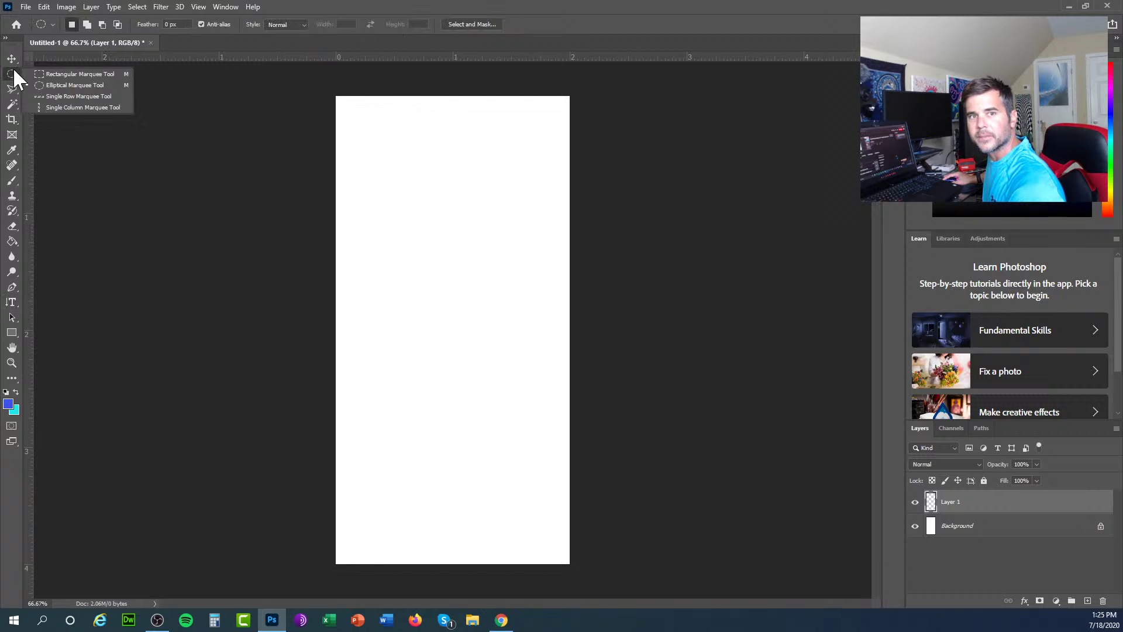
click(48, 76)
drag(338, 97, 591, 175)
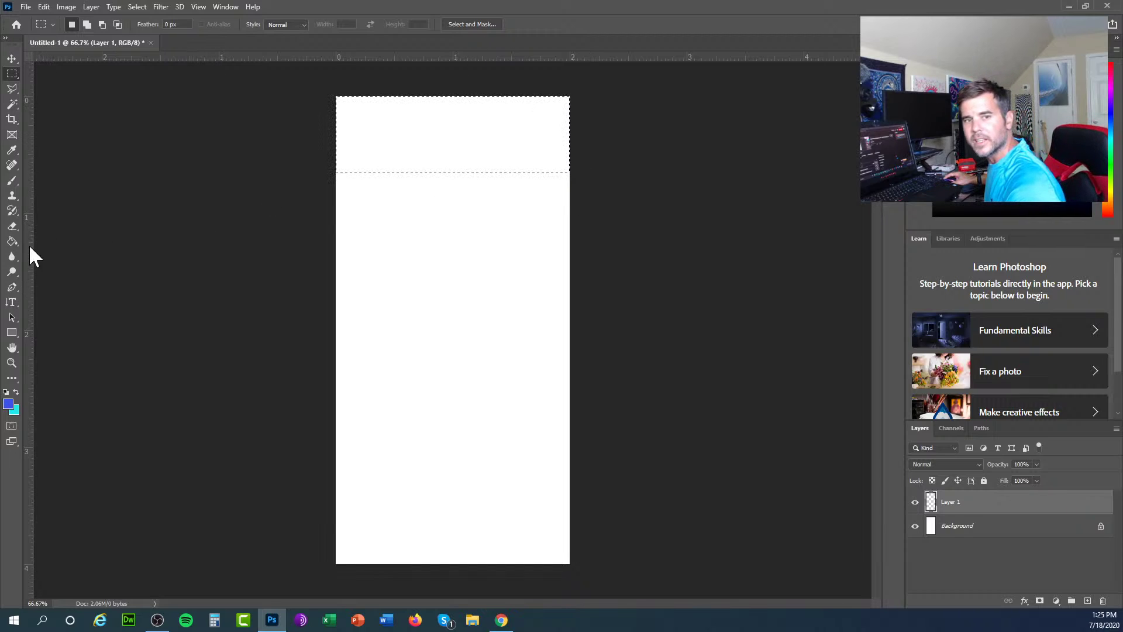
click(12, 242)
click(384, 153)
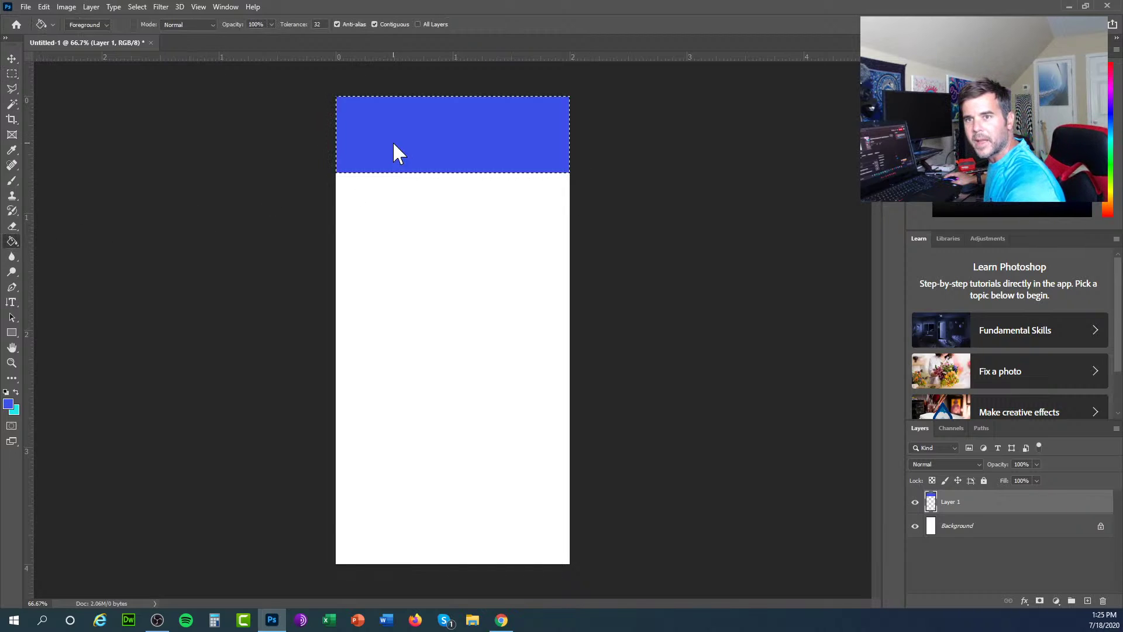
click(12, 74)
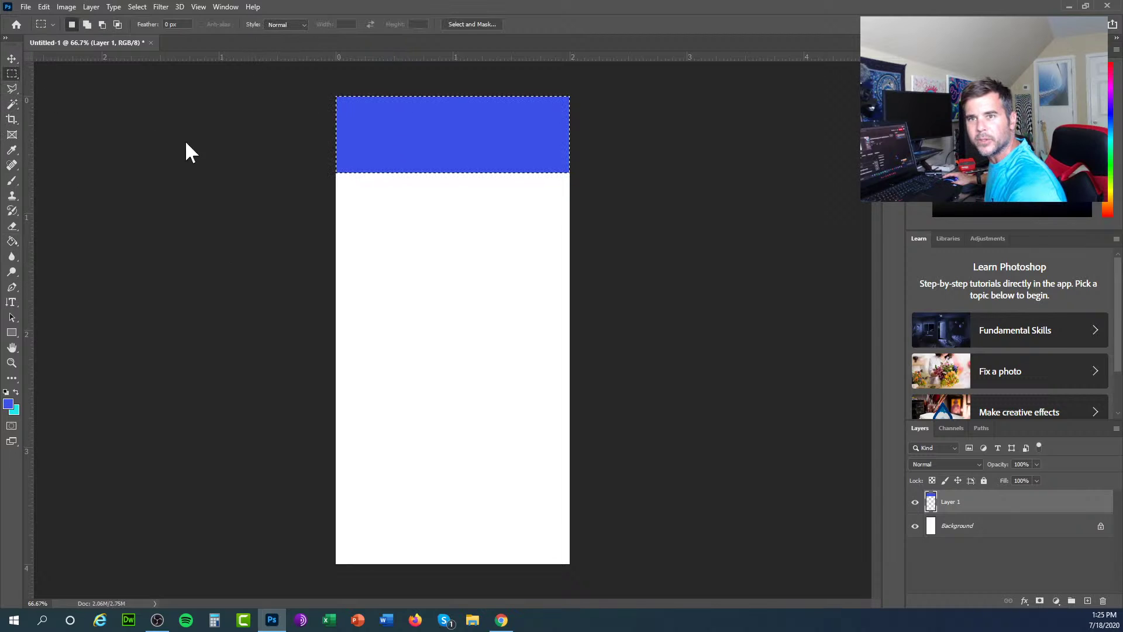
click(186, 141)
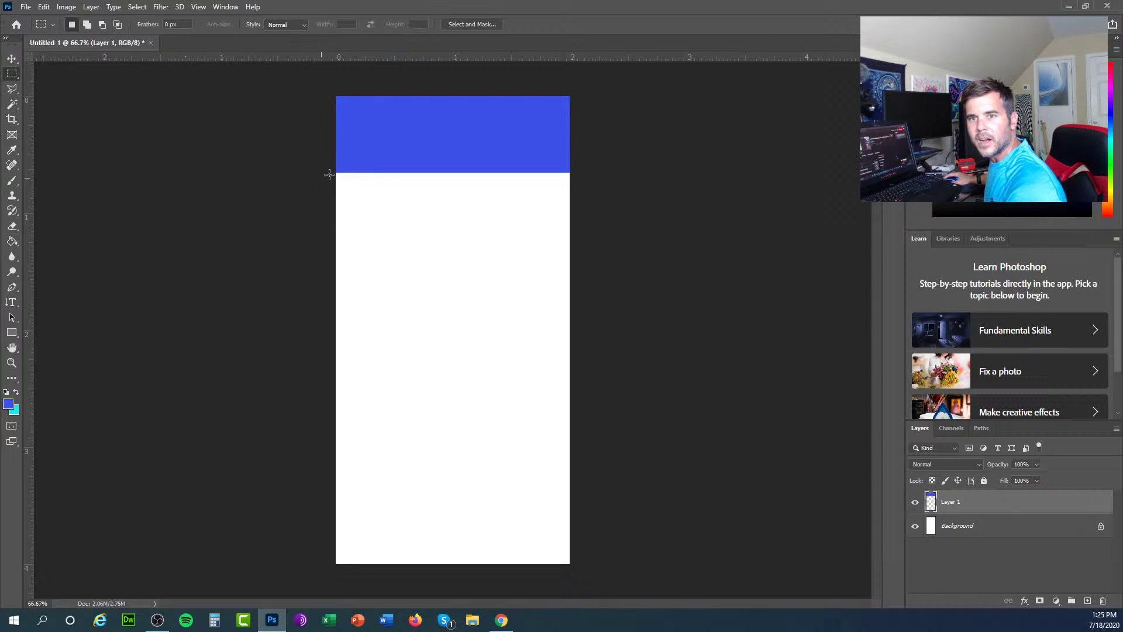
Fill a full-width band about 0.8 inch tall at the page's lower edge with black, using the default colors, and clear the selection
drag(334, 173, 651, 462)
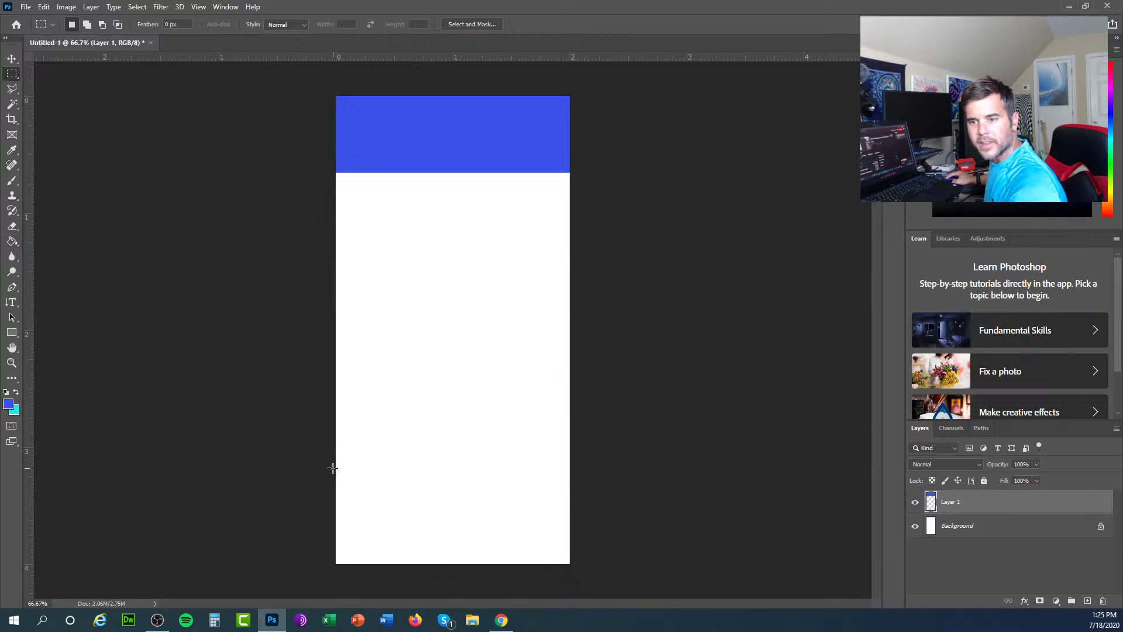
drag(332, 469, 593, 595)
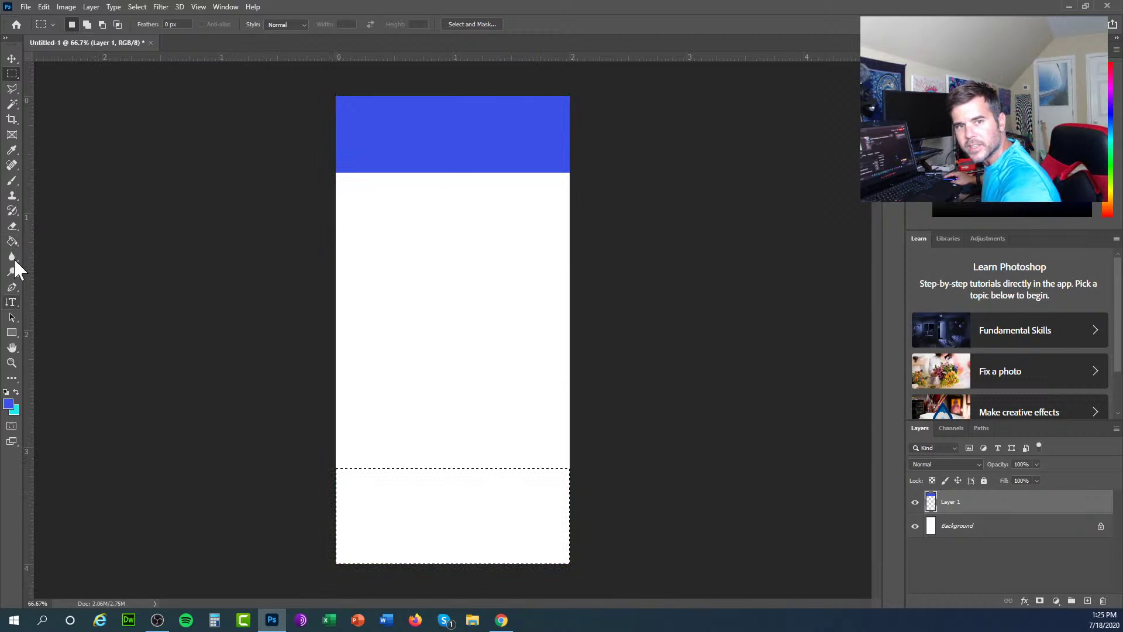
click(5, 391)
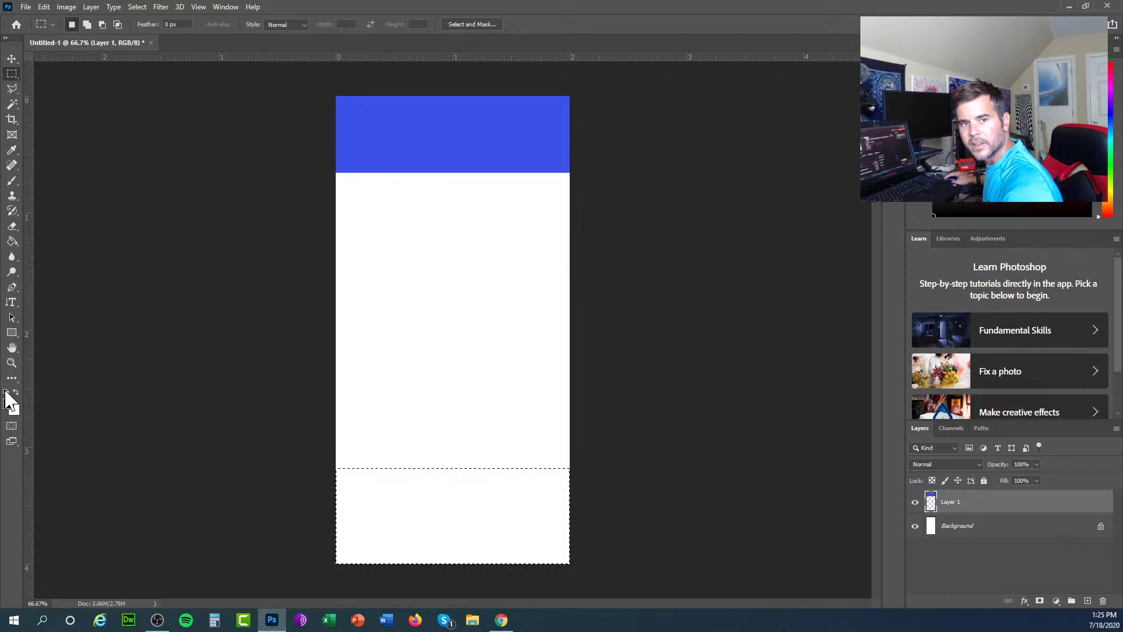
click(12, 242)
click(485, 525)
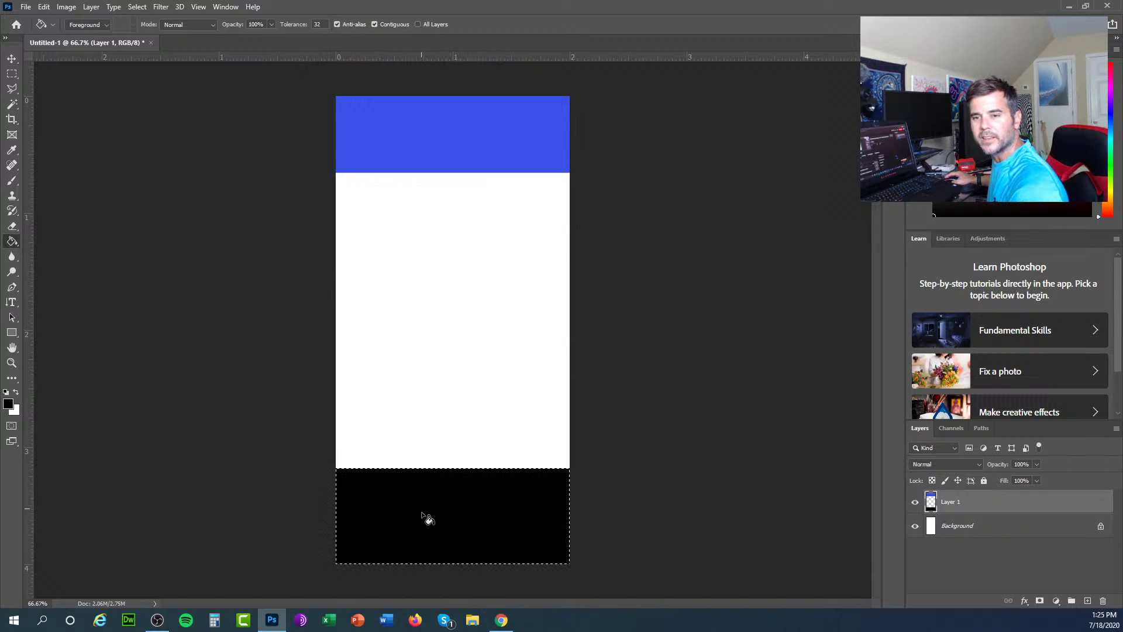
click(12, 73)
click(216, 206)
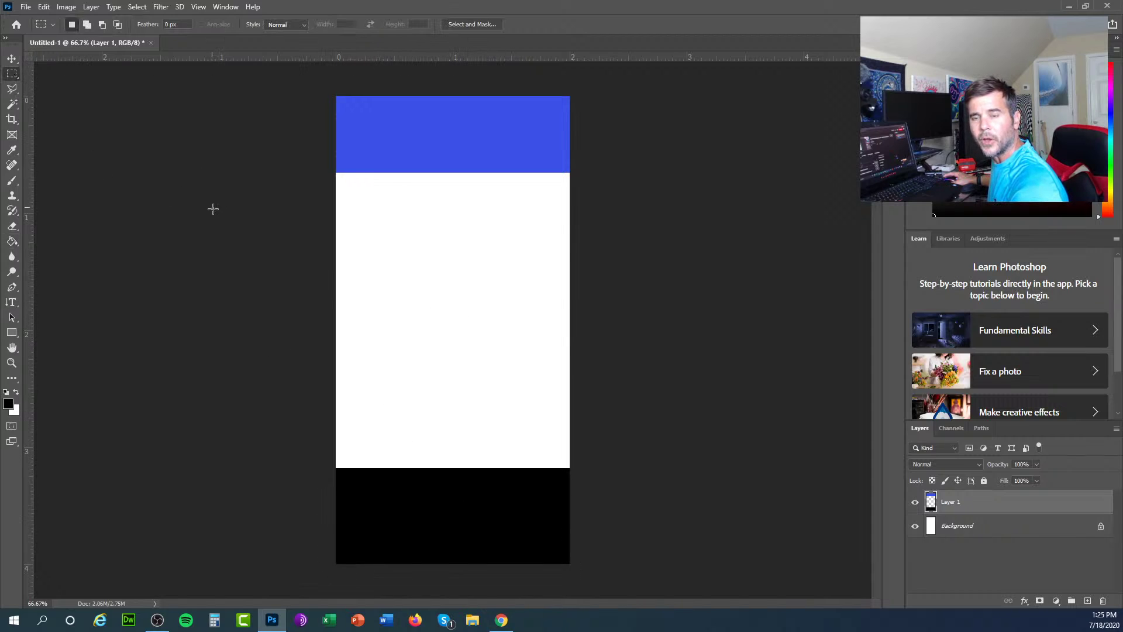
Add the horizontal text "My Site" inside the blue header band
click(10, 302)
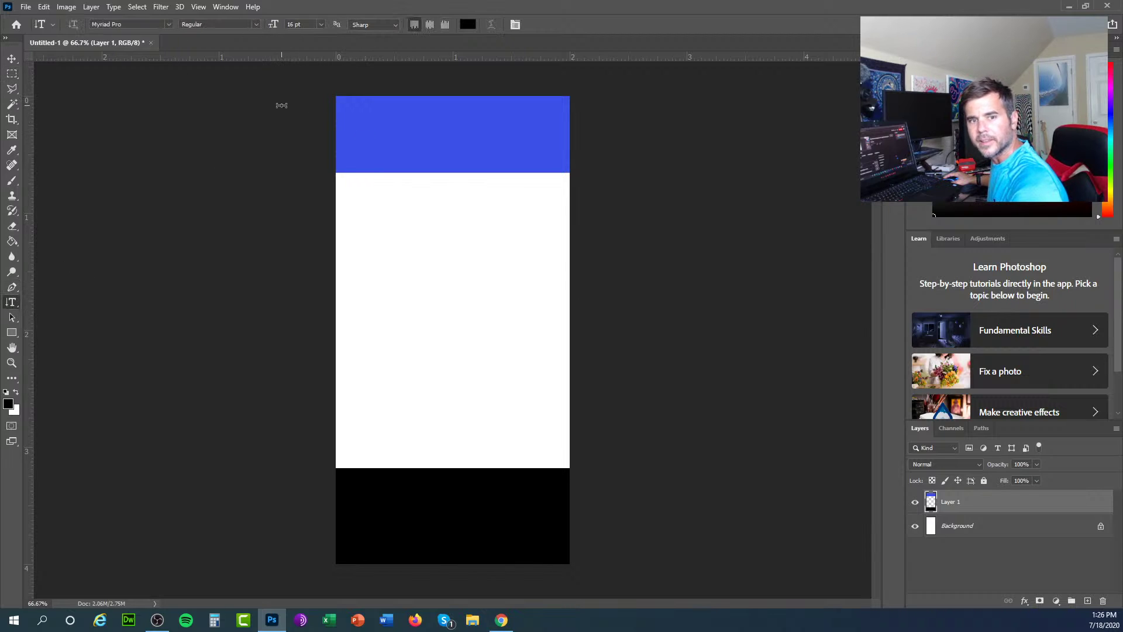
right_click(14, 300)
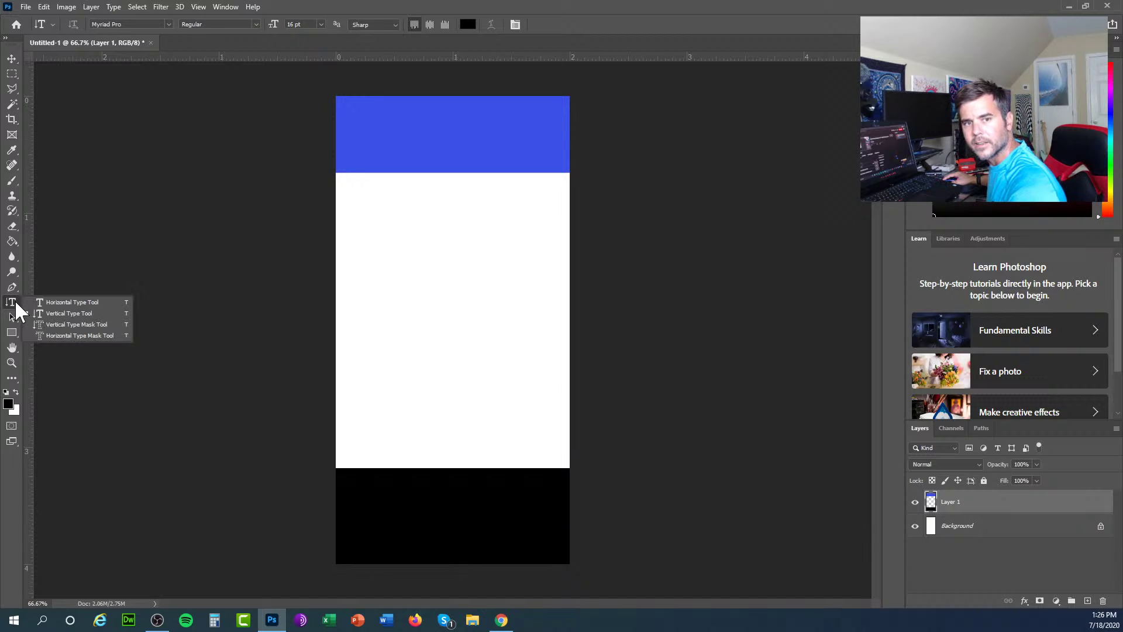
click(57, 302)
click(354, 133)
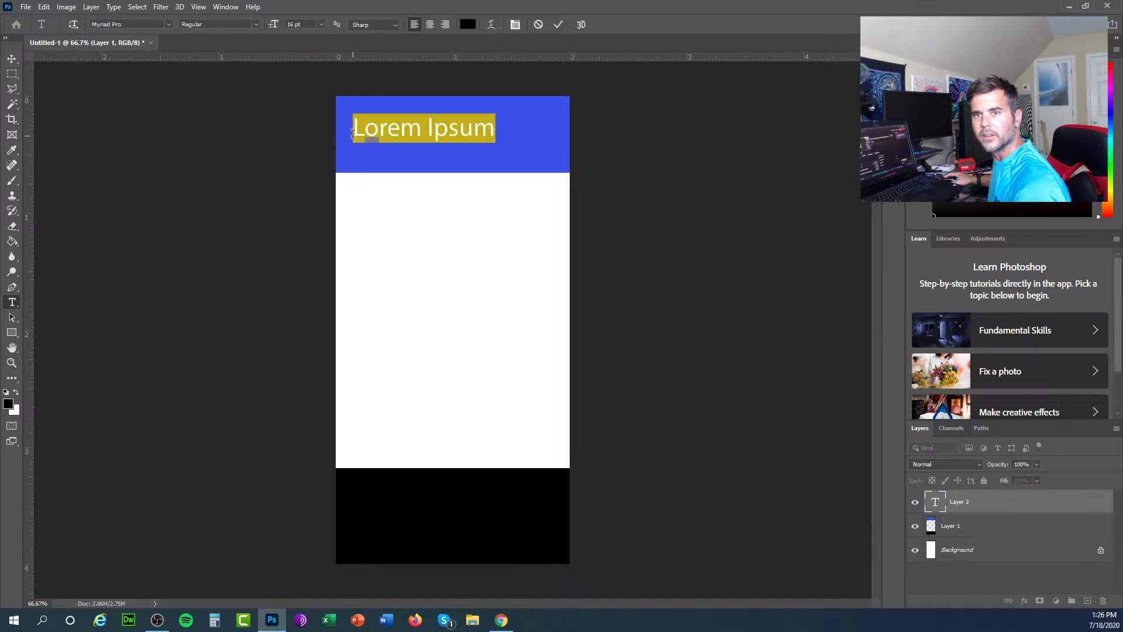
text(M)
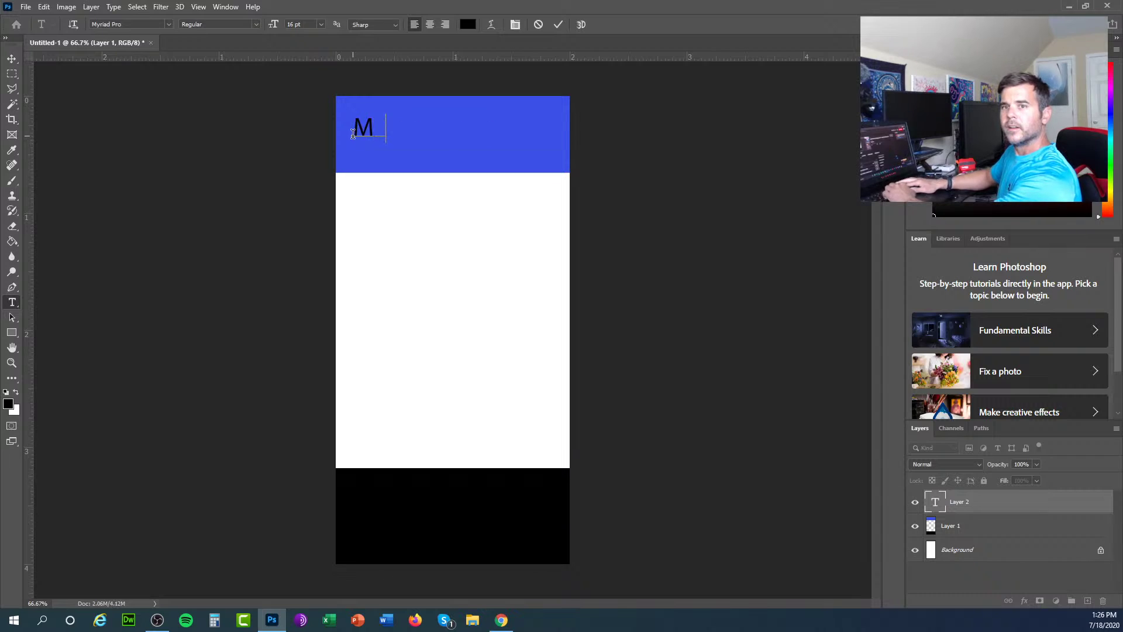
text(y Site)
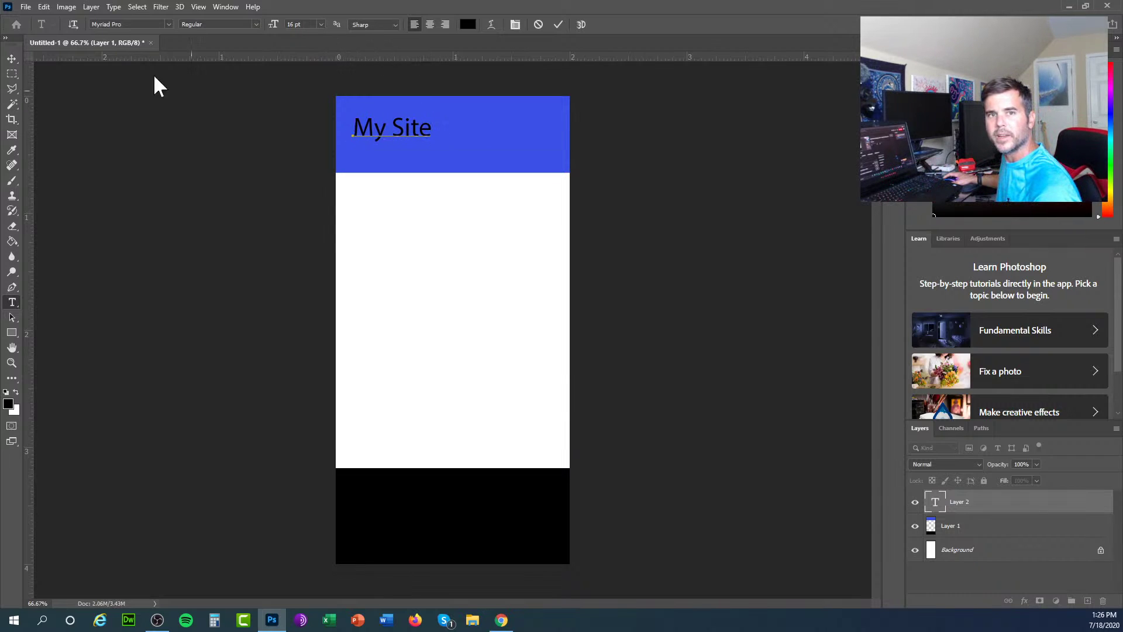
click(13, 74)
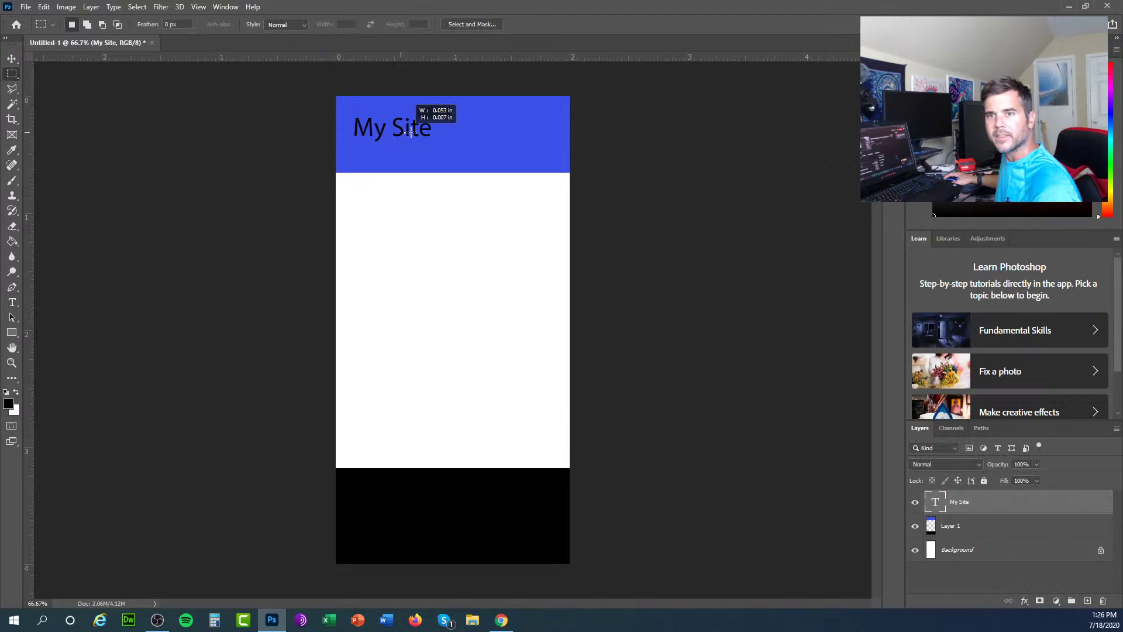
Move the "My Site" text to the center of the blue header band
click(983, 526)
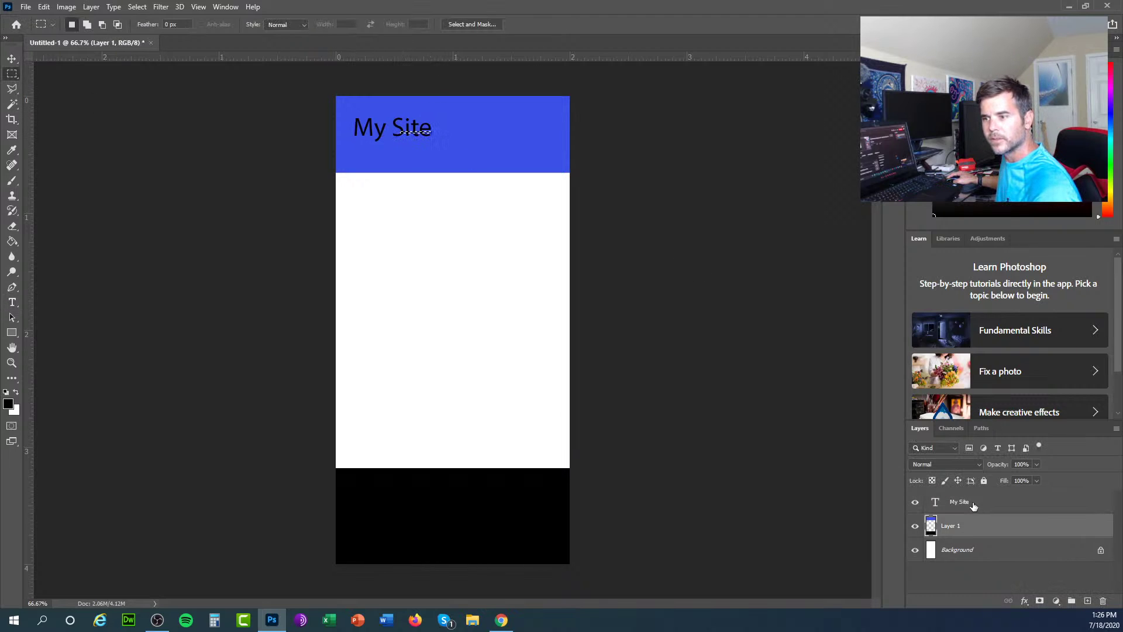
key(alt+bracketright)
click(12, 59)
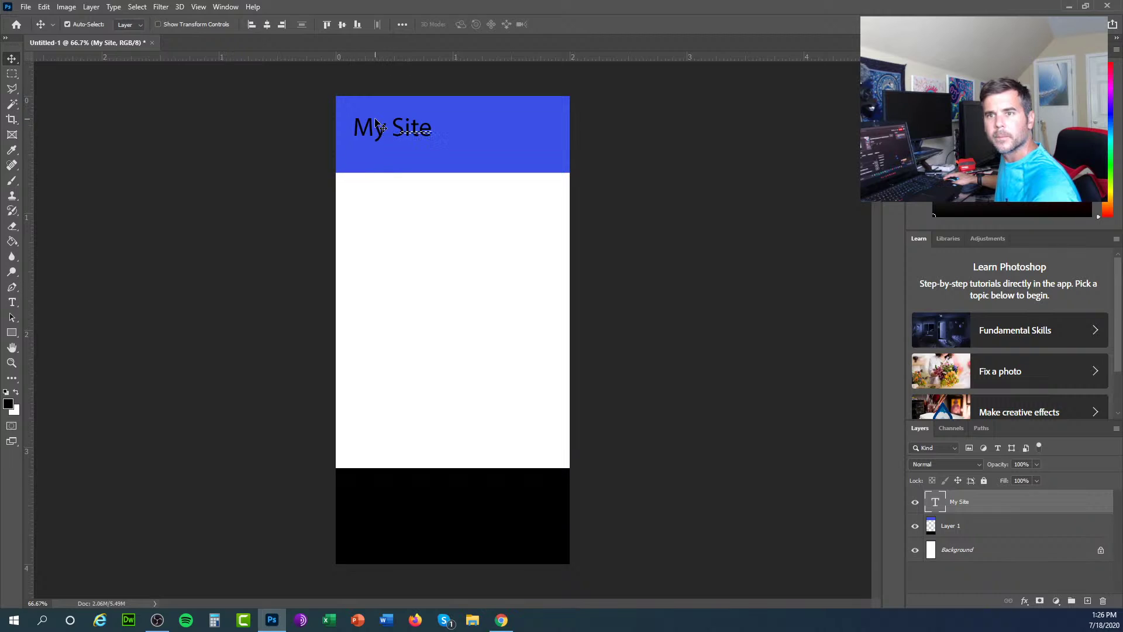
drag(379, 133, 428, 140)
click(11, 73)
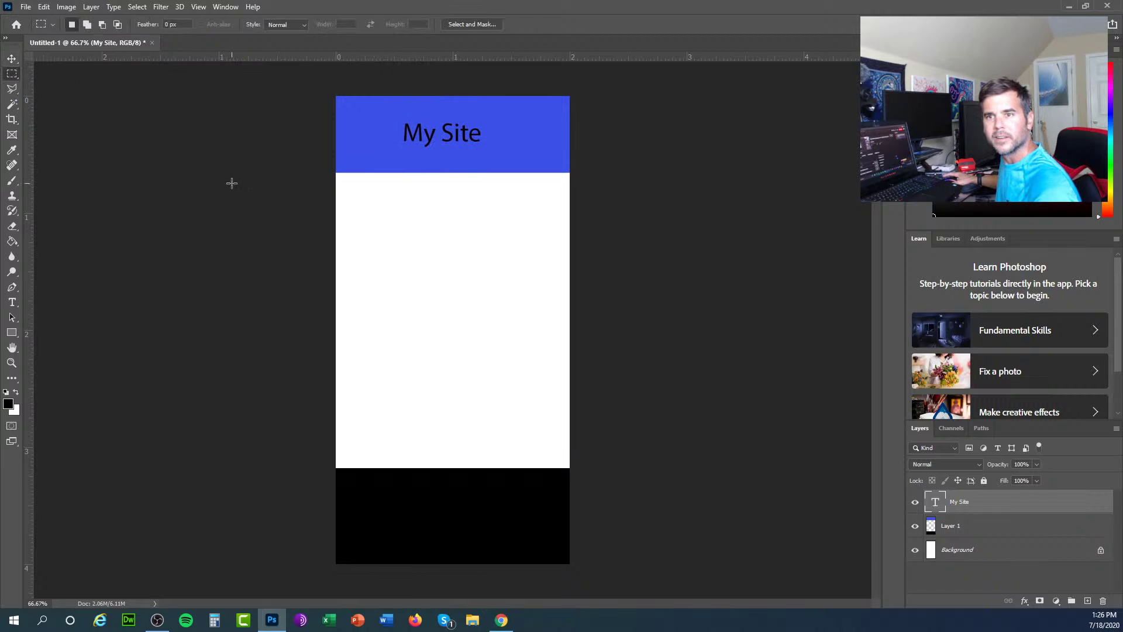
click(12, 59)
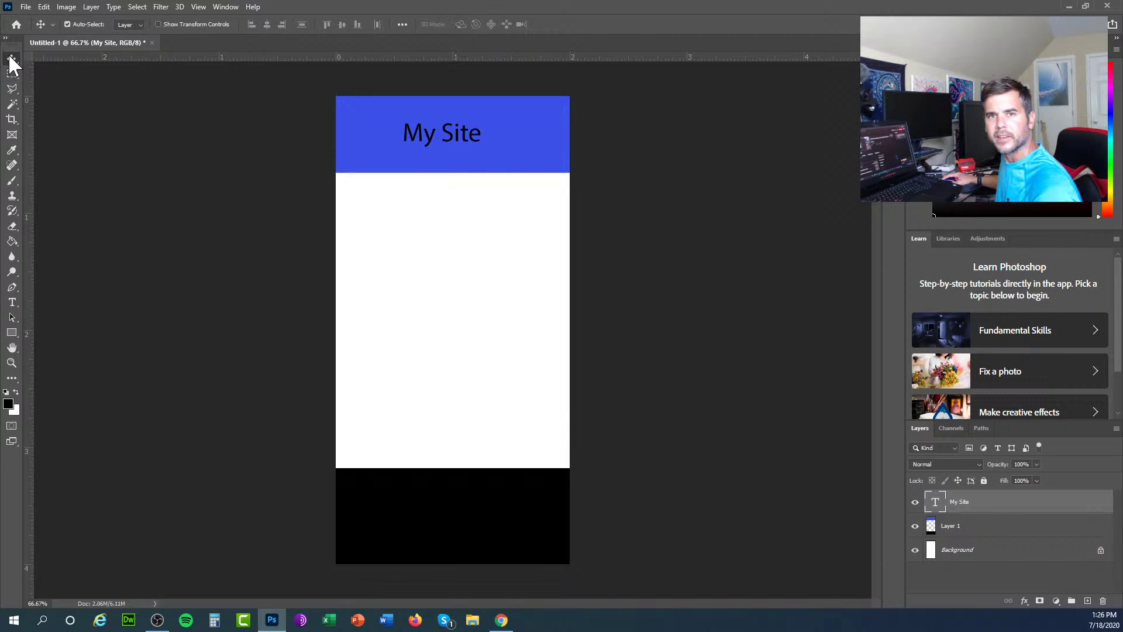
drag(425, 140, 429, 139)
click(247, 142)
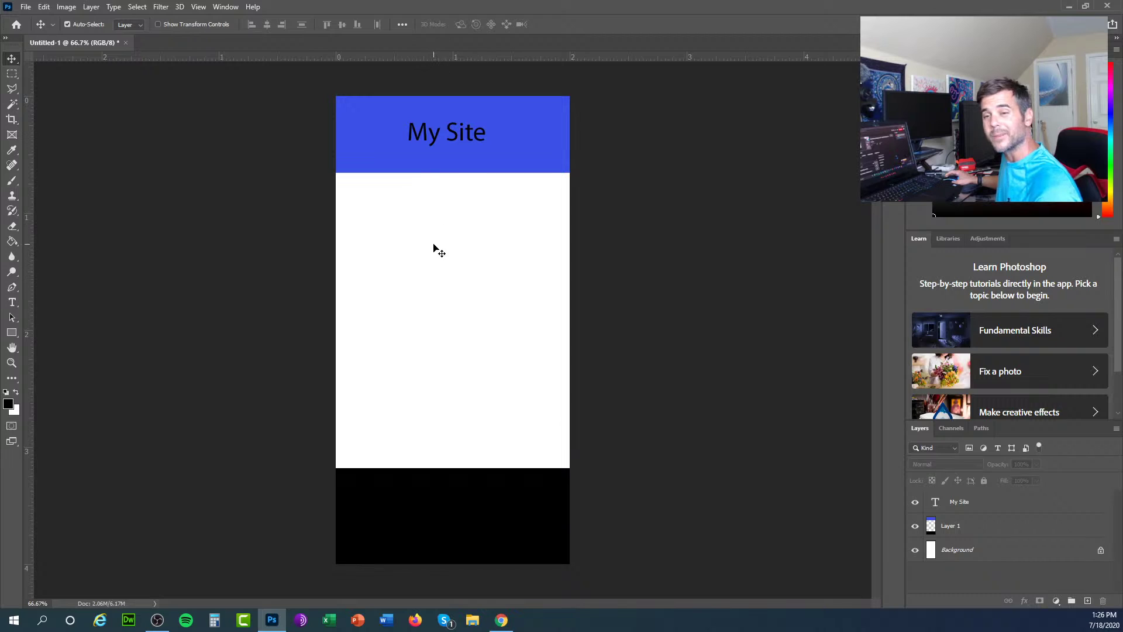
Select a full-width strip about 0.2 inch tall directly below the blue header and add a new layer
drag(14, 71, 55, 72)
click(55, 72)
drag(326, 175, 595, 196)
key(ctrl+semicolon)
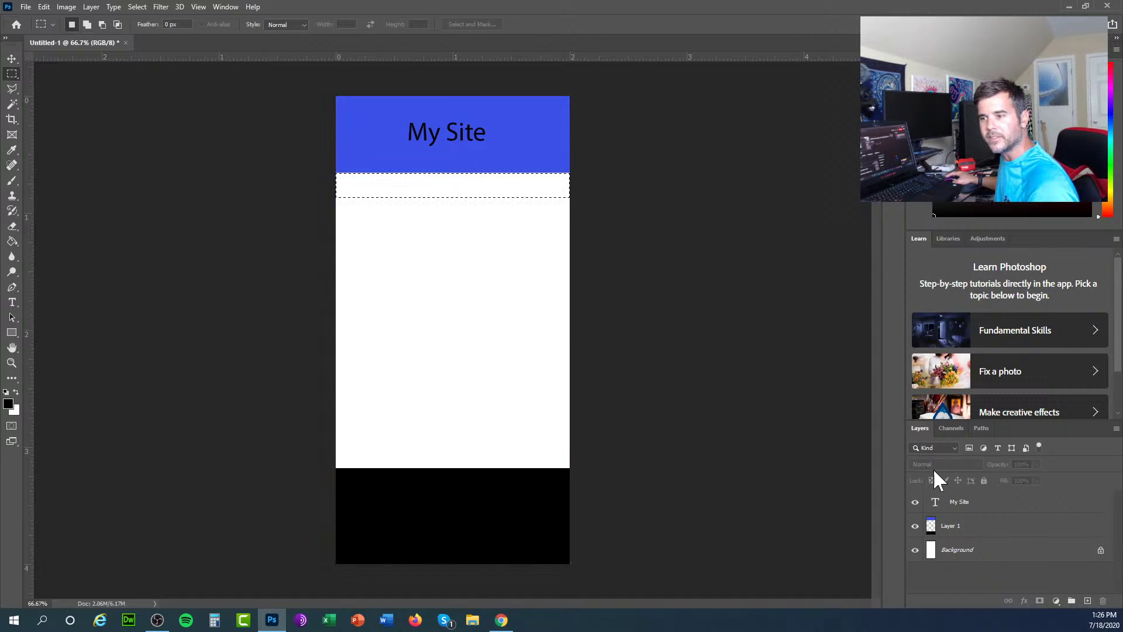
click(1084, 602)
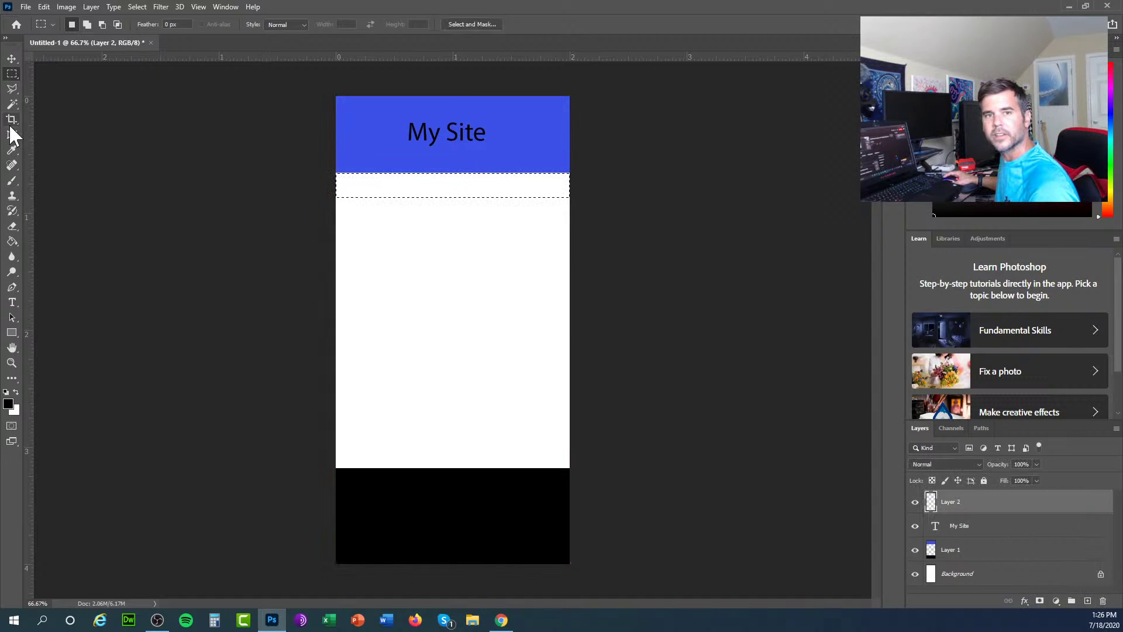
Replace the selection with a full-width area about 1.1 inches tall directly below the blue header
drag(12, 241, 56, 247)
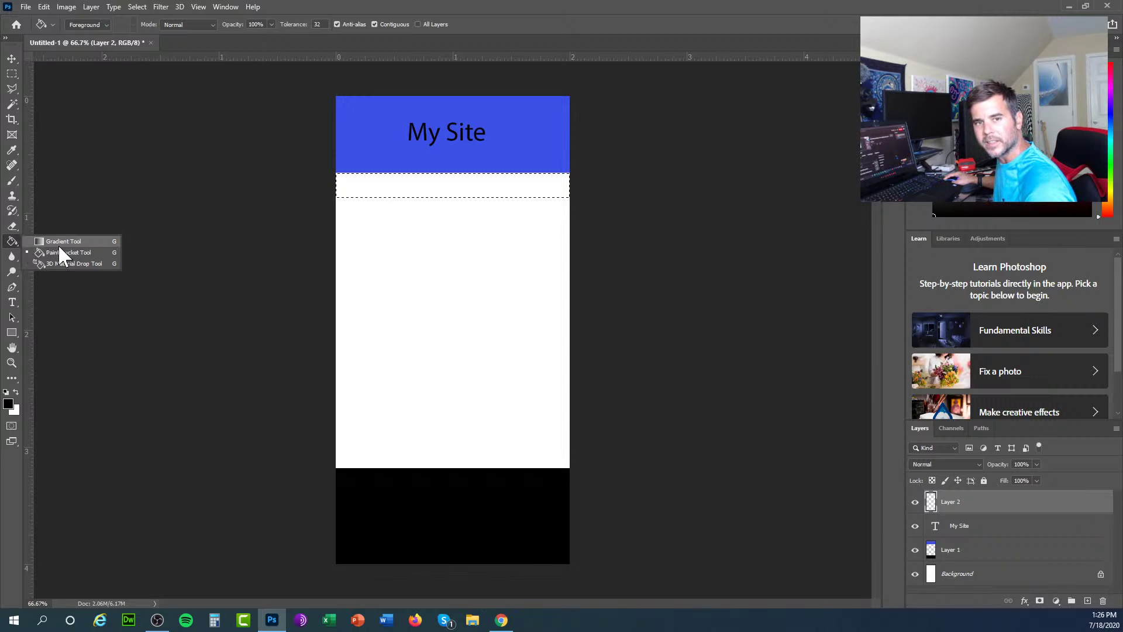
click(59, 243)
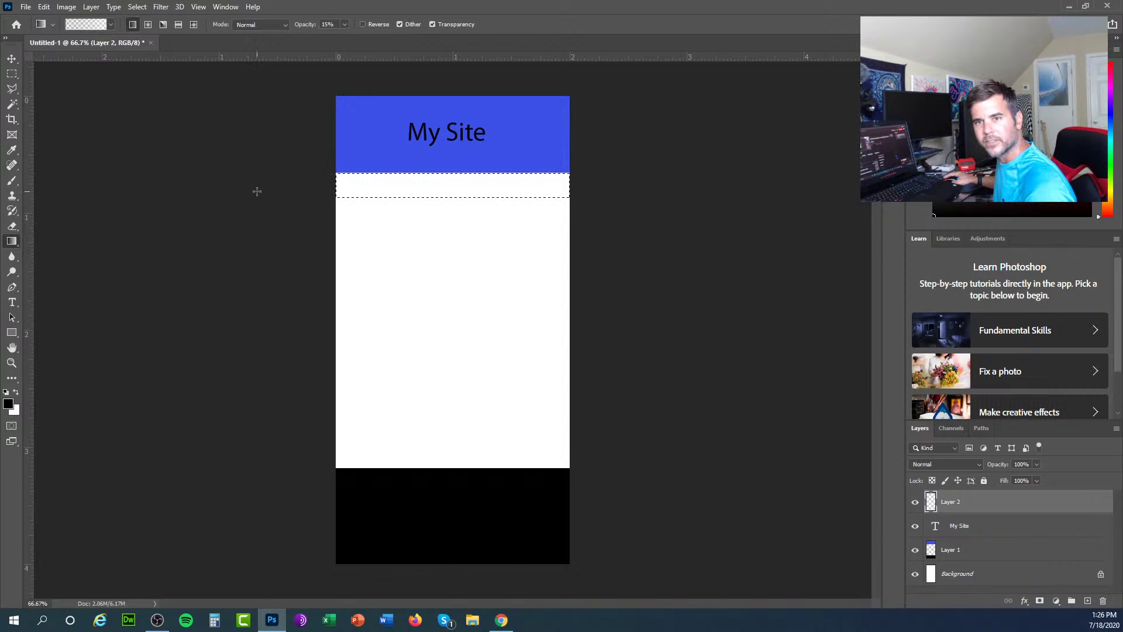
click(11, 73)
click(384, 206)
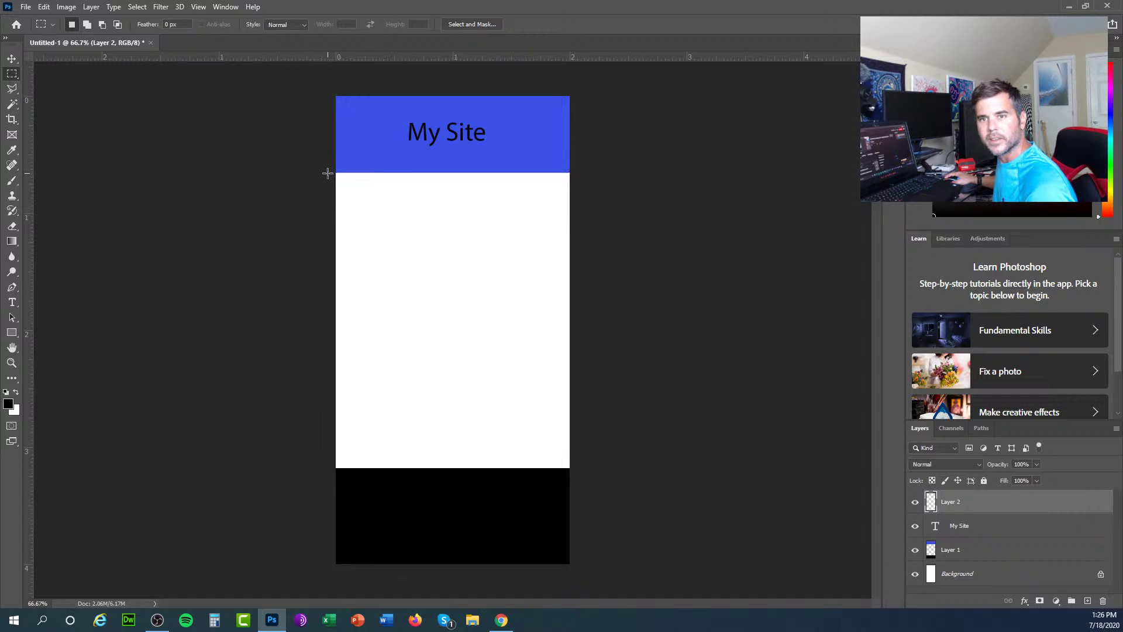
drag(328, 174, 573, 299)
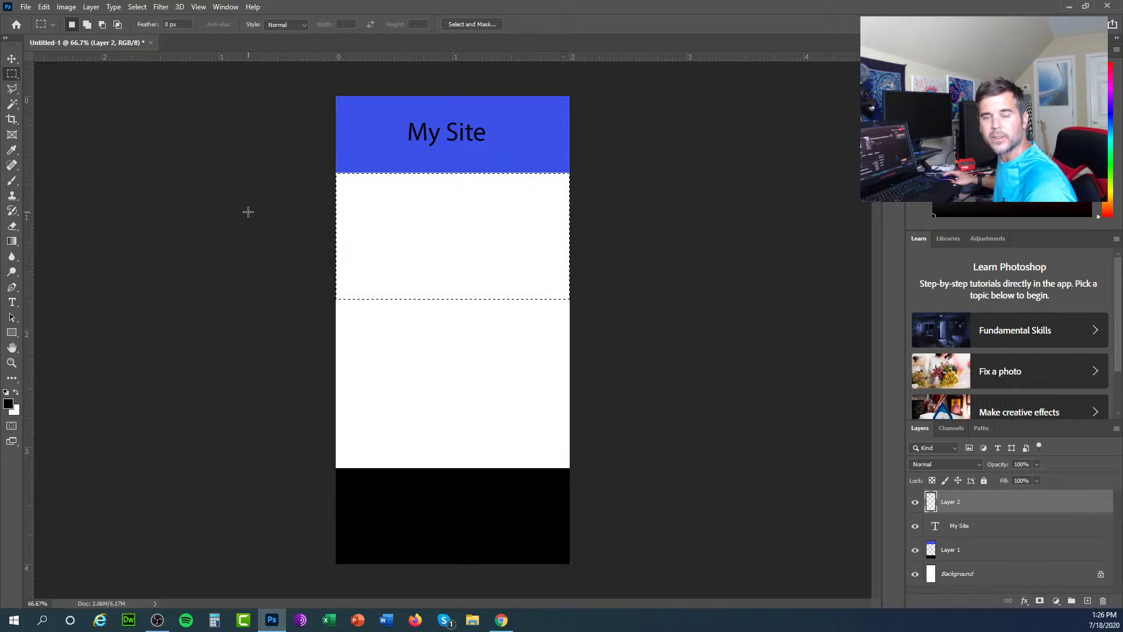
Fill the selected area below the header with dark gray-brown #4d4444 using the Paint Bucket, and clear the selection
click(11, 244)
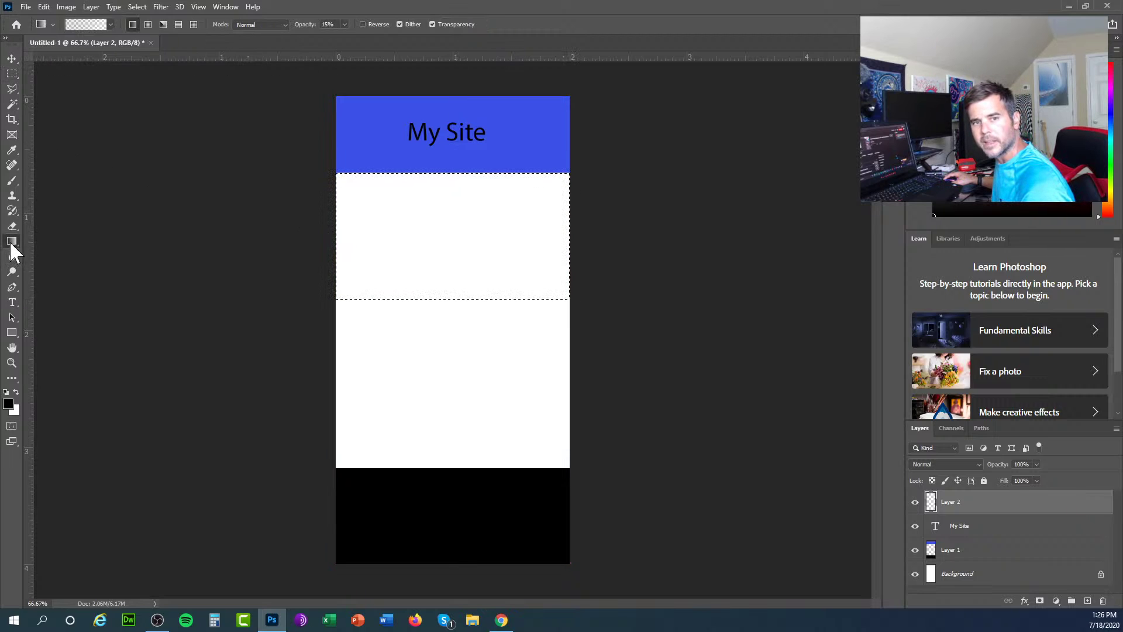
right_click(11, 244)
click(48, 240)
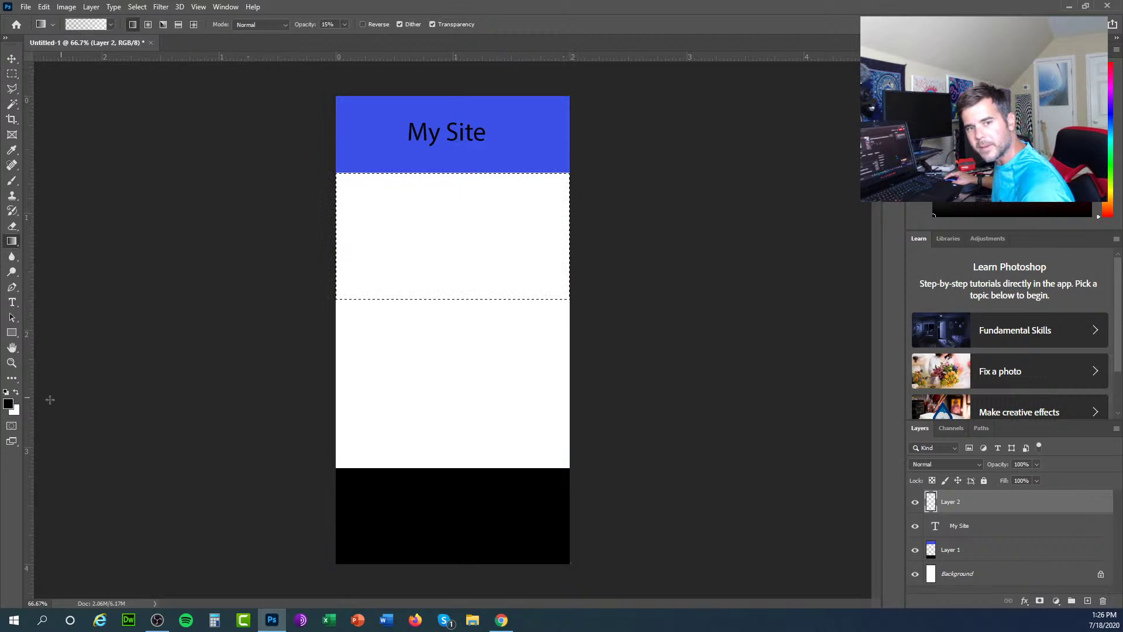
click(8, 403)
click(166, 239)
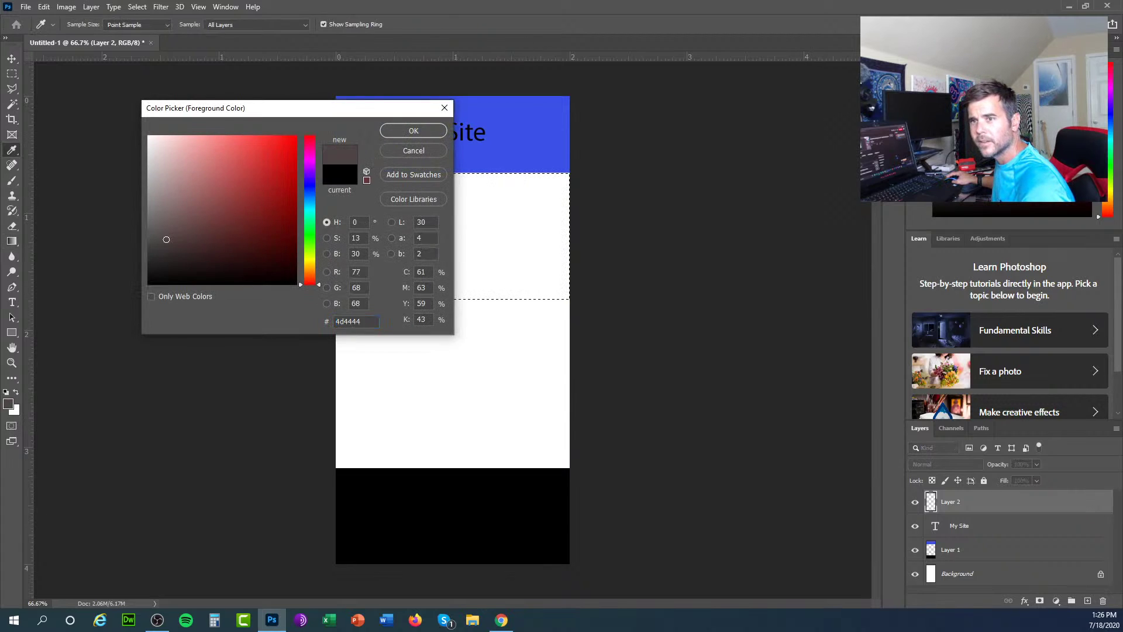
click(412, 130)
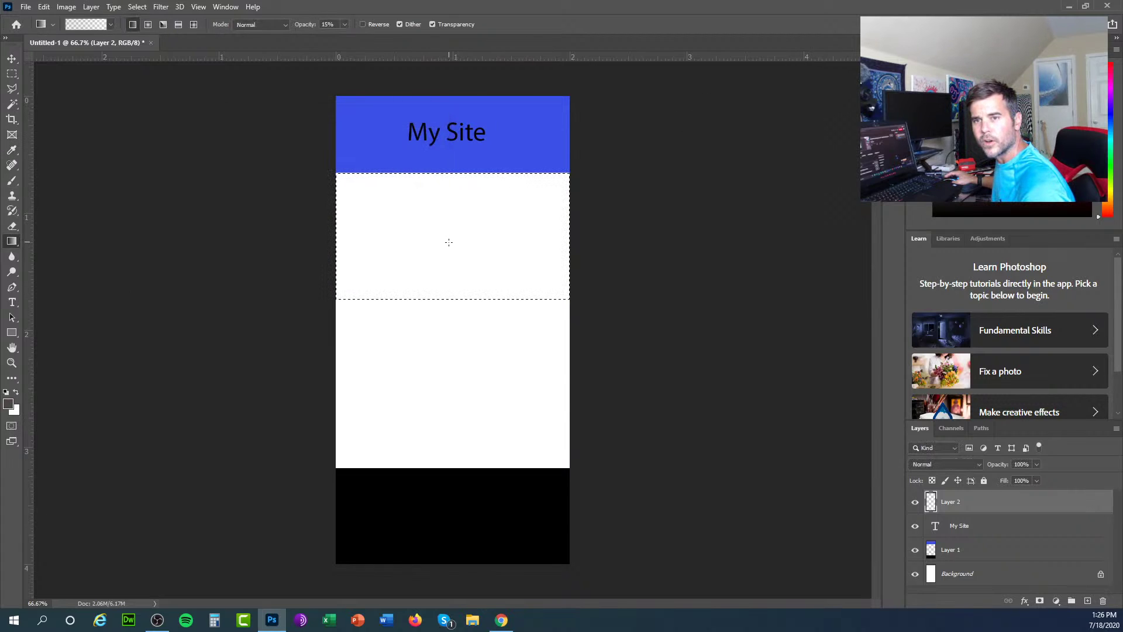
right_click(12, 239)
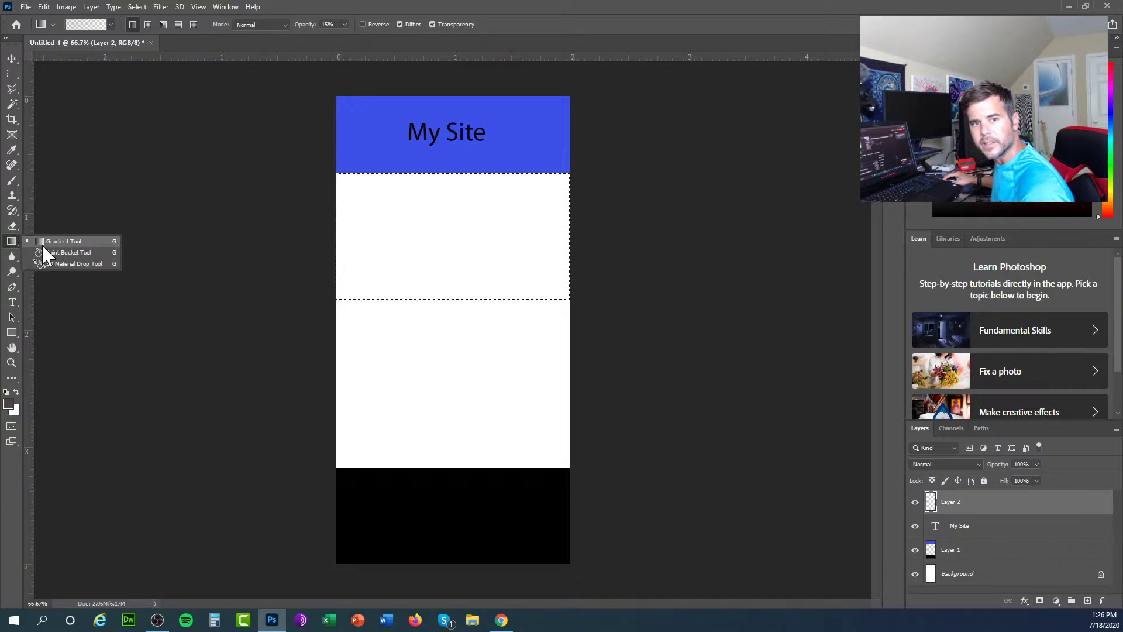
click(51, 252)
click(479, 218)
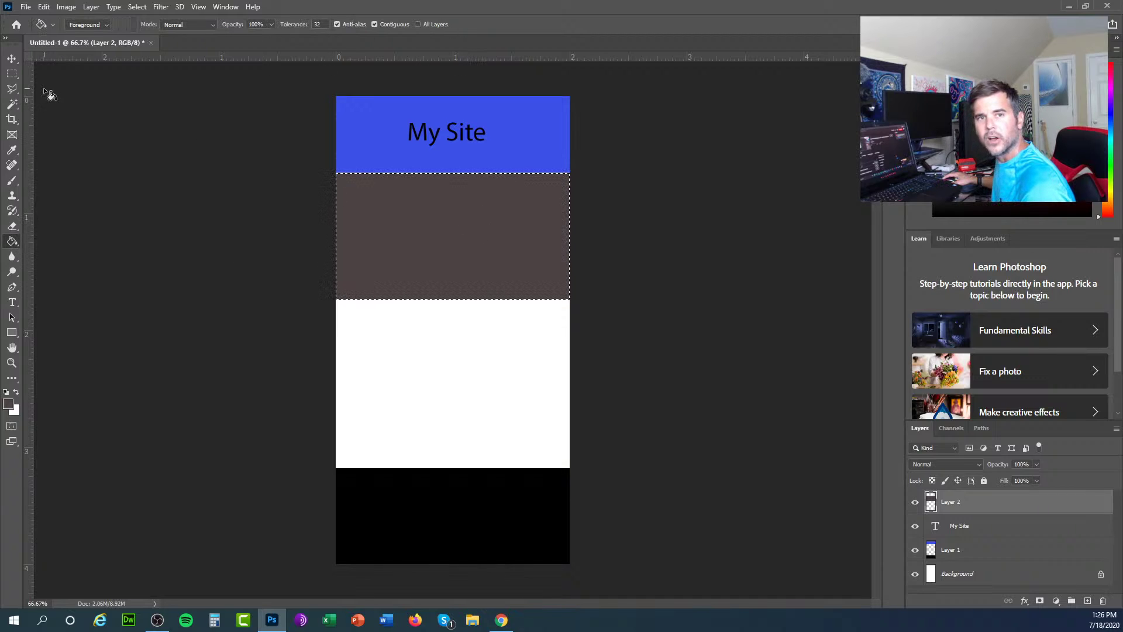
click(12, 74)
click(243, 196)
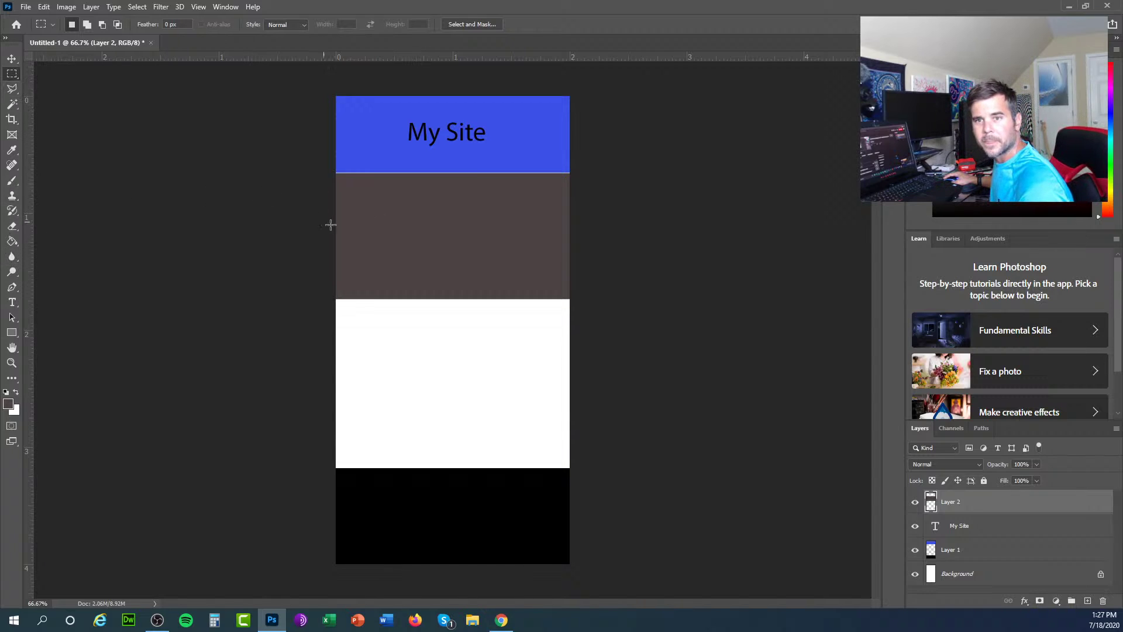
Fill a full-width strip about 0.35 inch tall across the middle of the gray-brown area with near-black #141111, and deselect it
drag(330, 216, 604, 254)
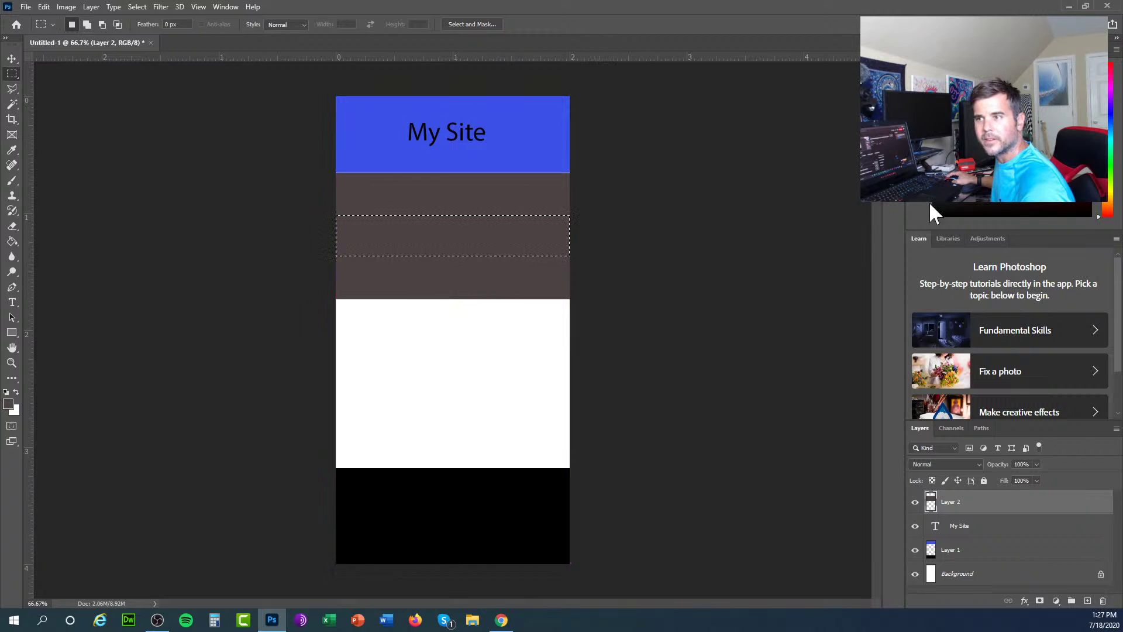
click(956, 204)
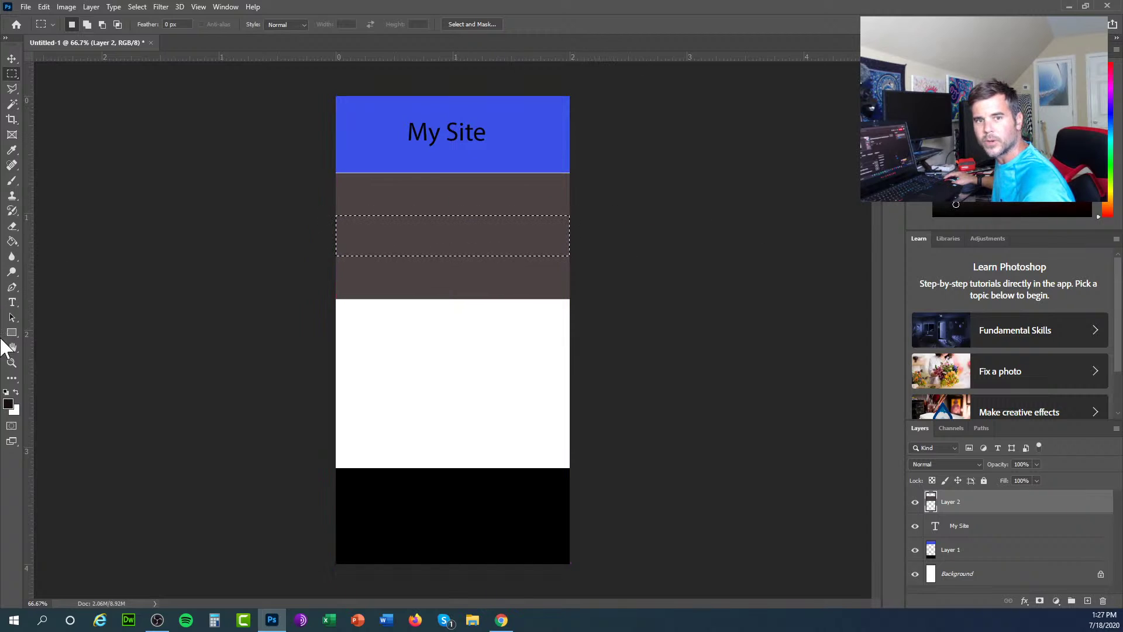
click(13, 242)
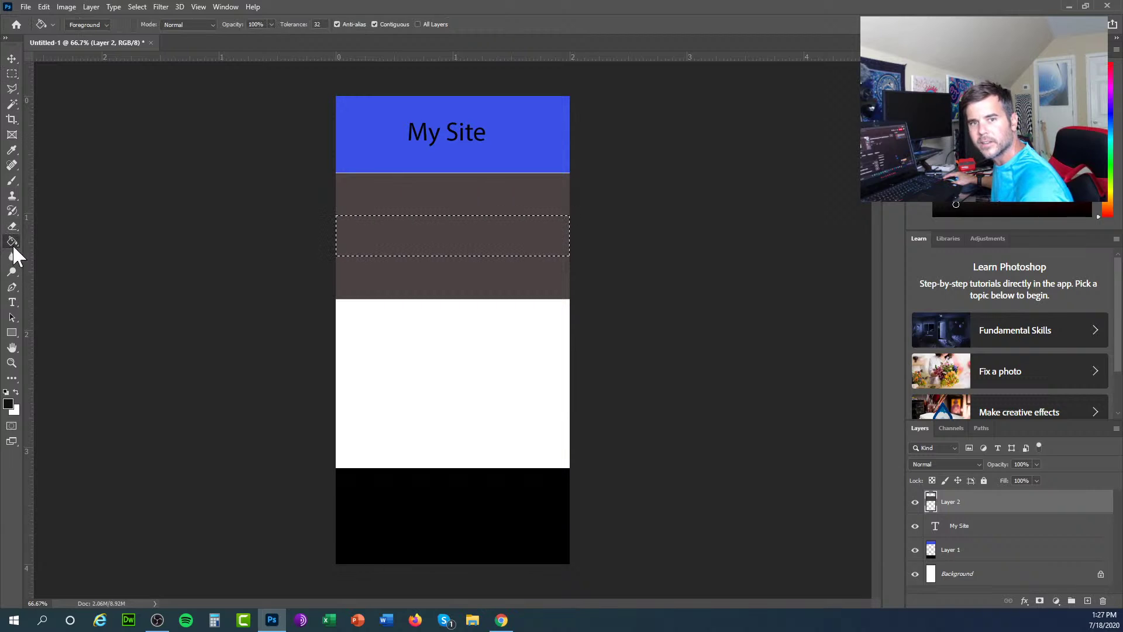
click(447, 247)
click(12, 74)
click(199, 173)
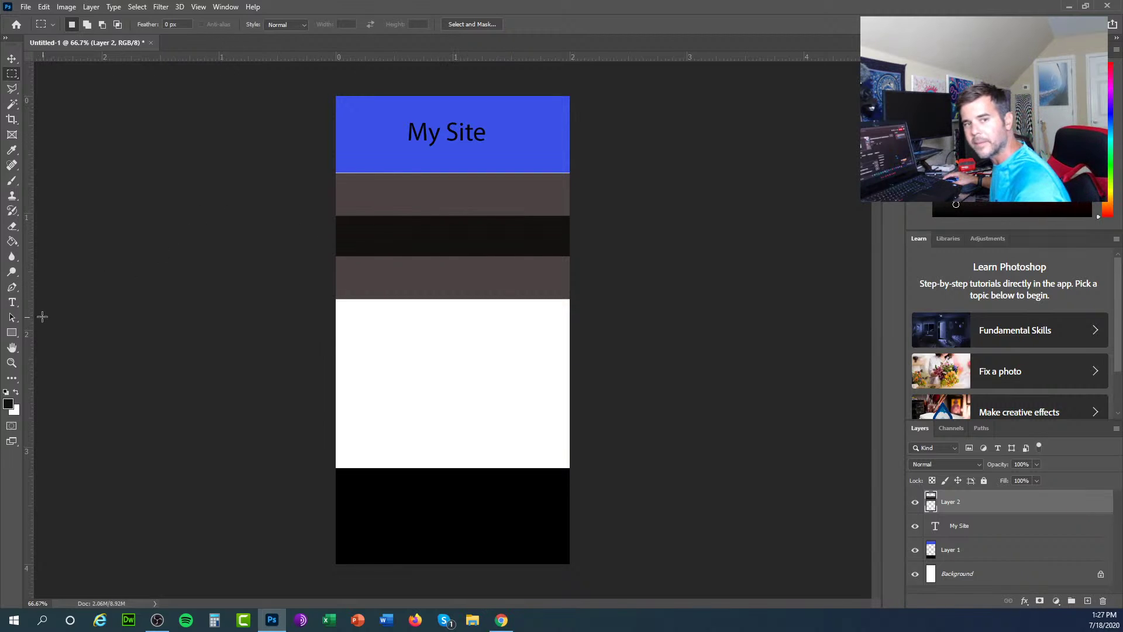
Add the text "Link 1" and center it in the gray-brown band directly below the header
click(12, 303)
click(381, 195)
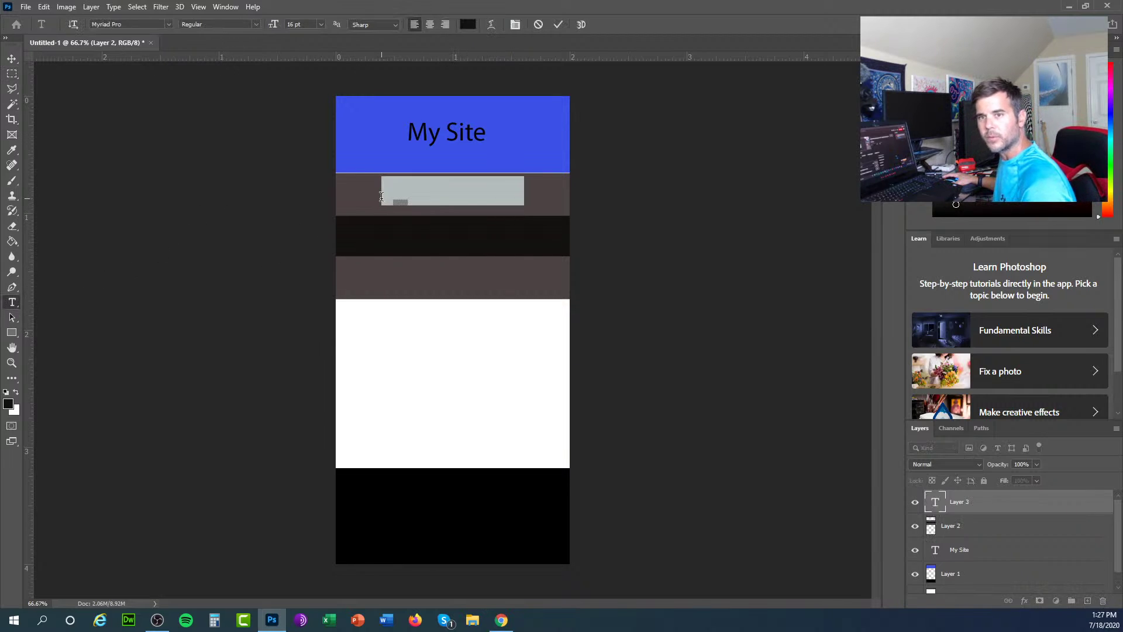
text(Link 1)
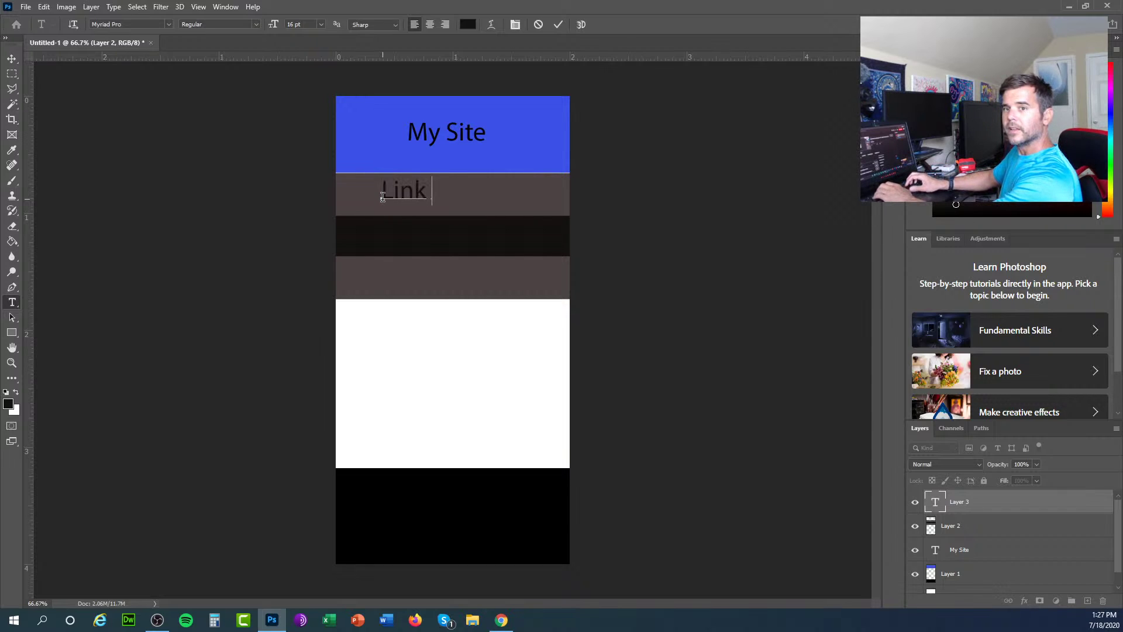
click(10, 58)
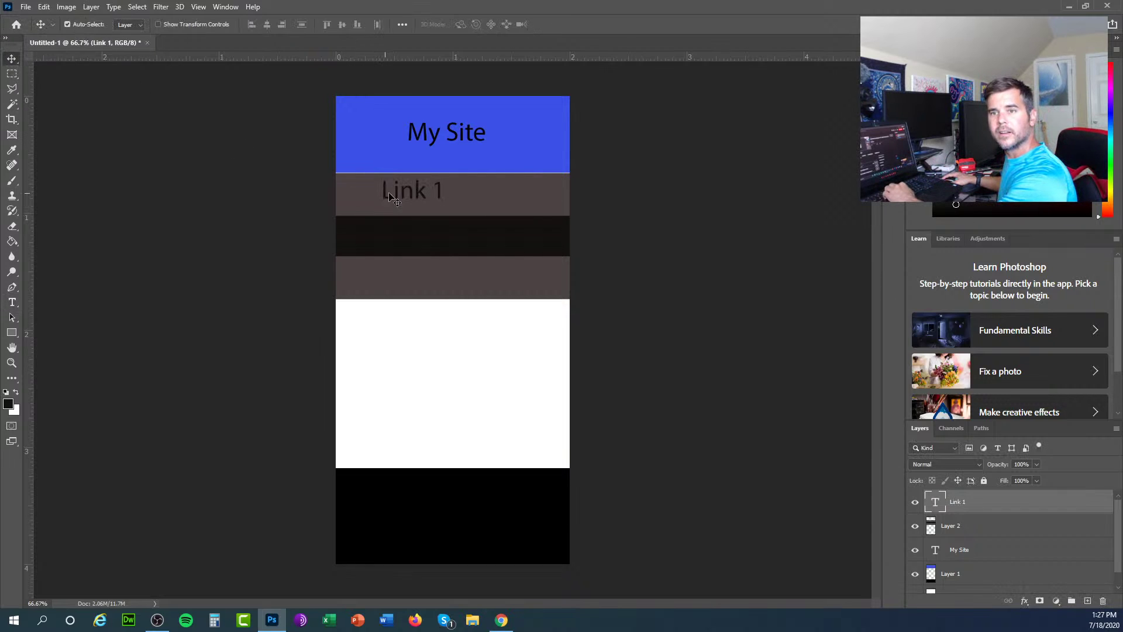
drag(392, 192, 427, 199)
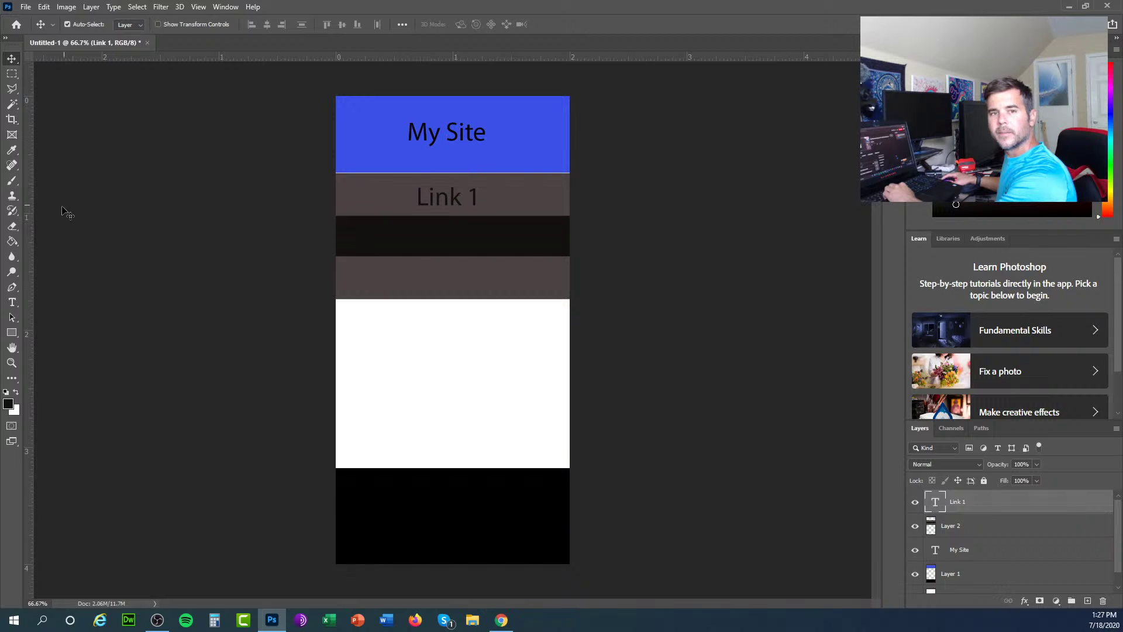
Add the text "Link 2" inside the near-black middle band
click(13, 301)
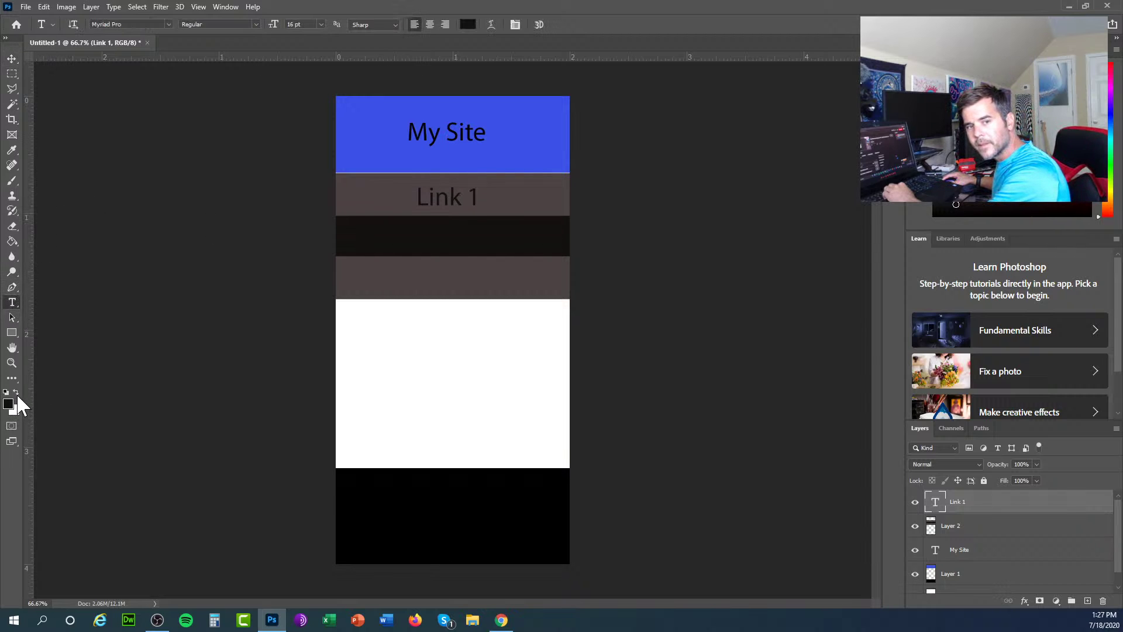
click(408, 239)
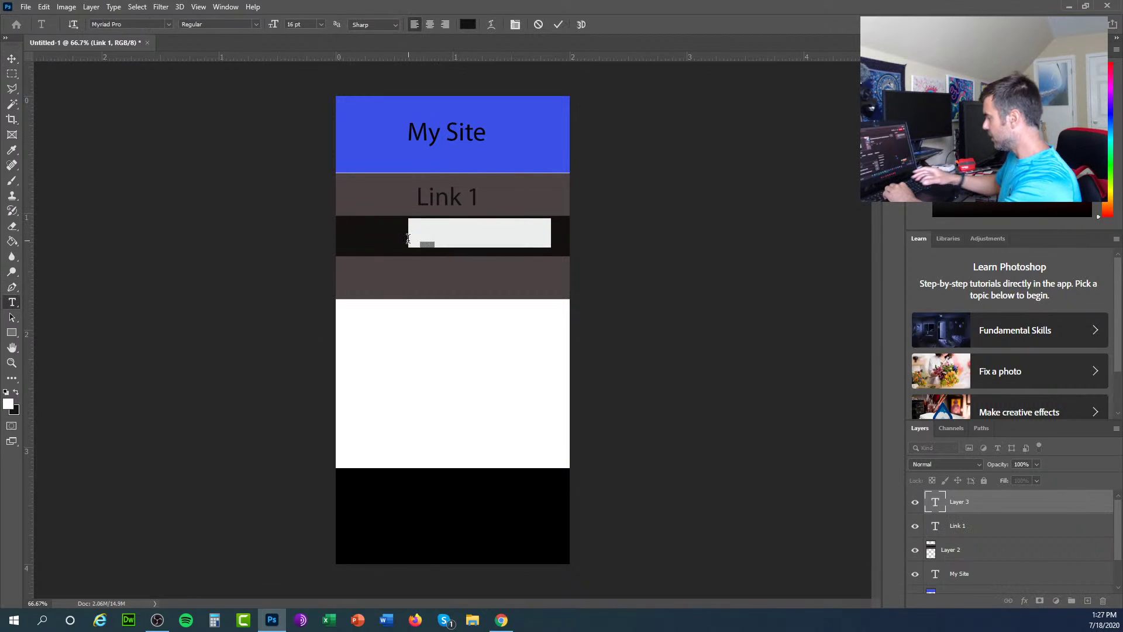
key(BackSpace)
text(Link)
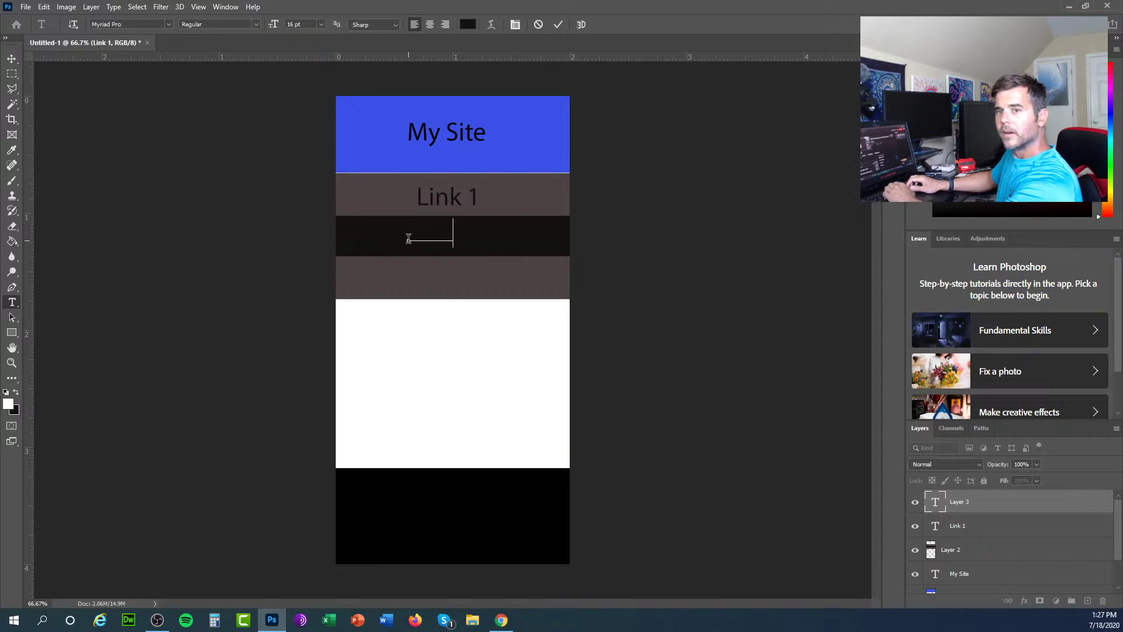
text( 2)
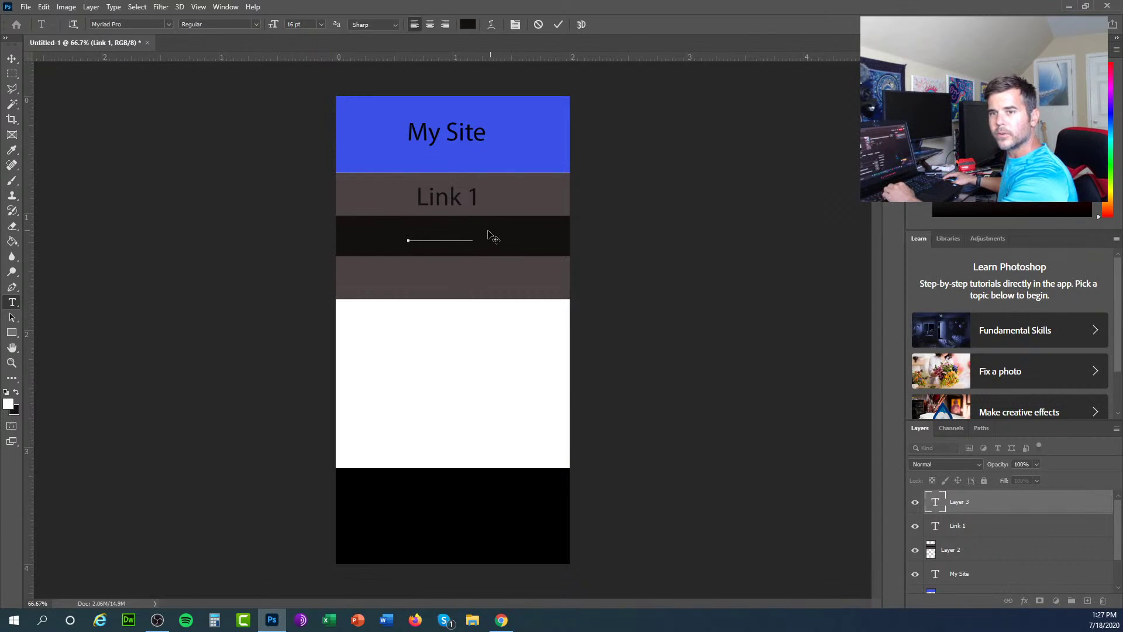
Change the color of the "Link 2" text to near-white #fdfcfc and commit the text
drag(493, 239, 398, 230)
click(468, 24)
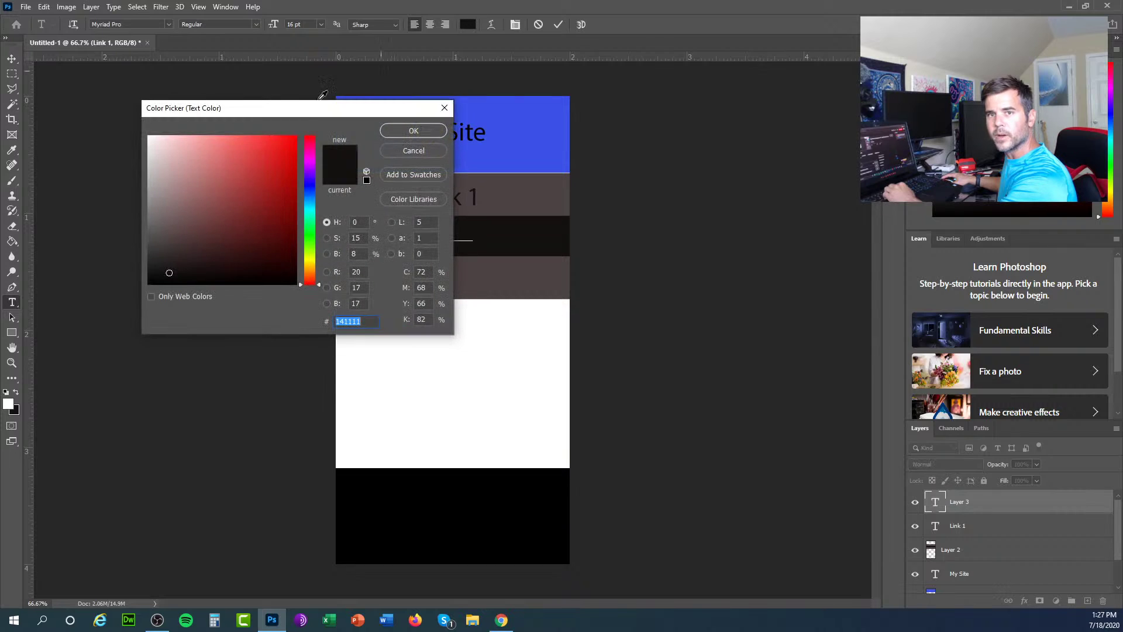
click(148, 137)
click(413, 131)
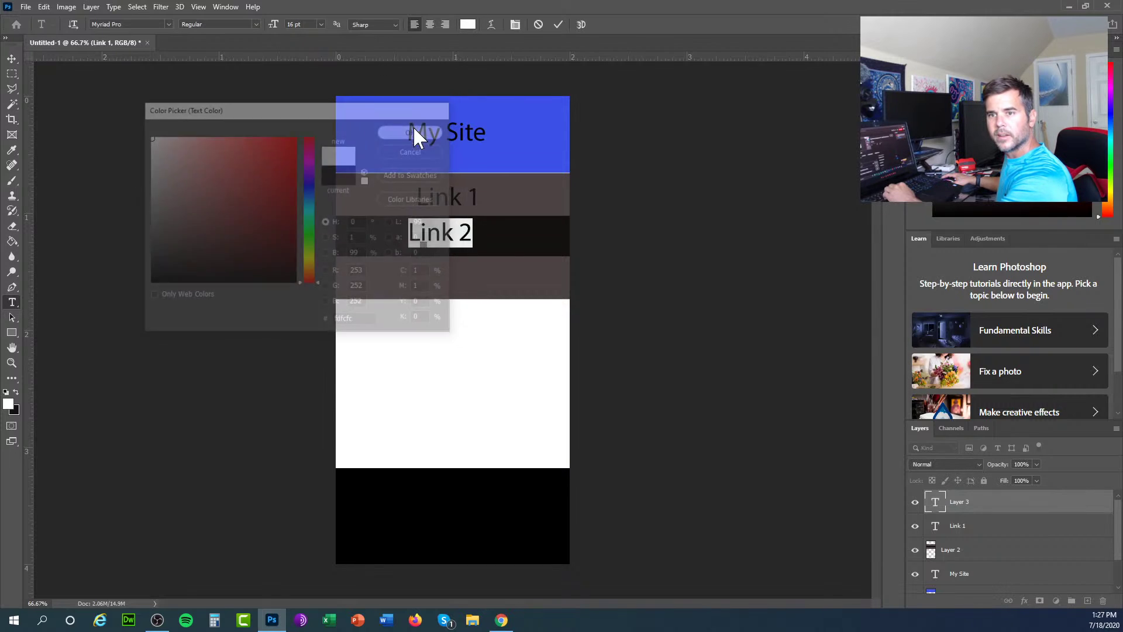
click(13, 76)
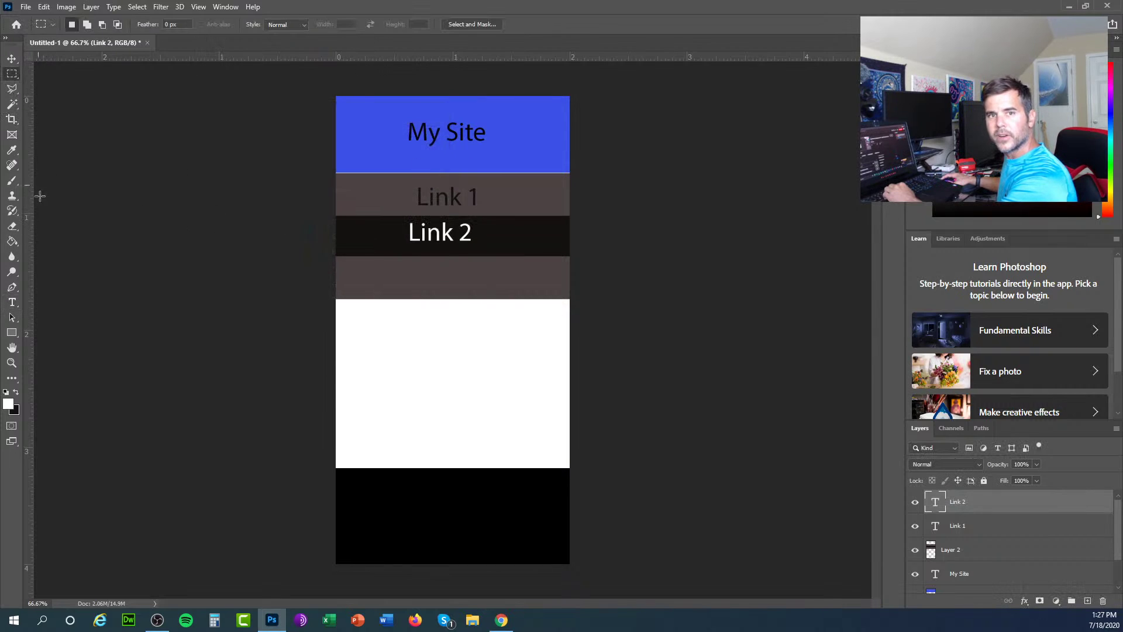
Add the text "Link 3" in the gray-brown band below "Link 2"
click(12, 302)
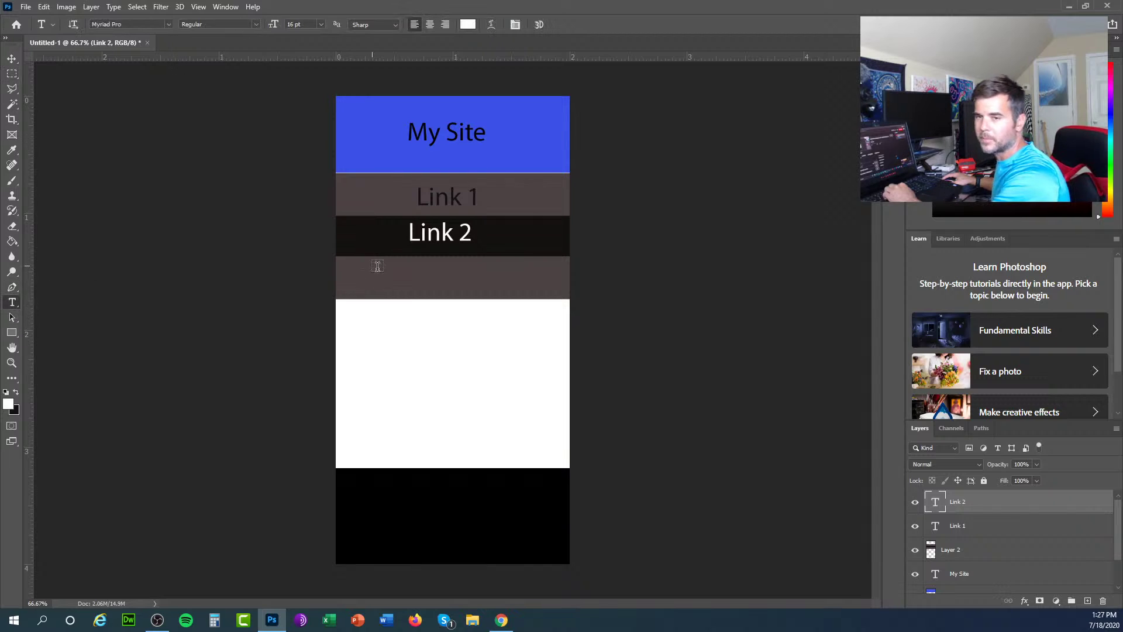
click(413, 280)
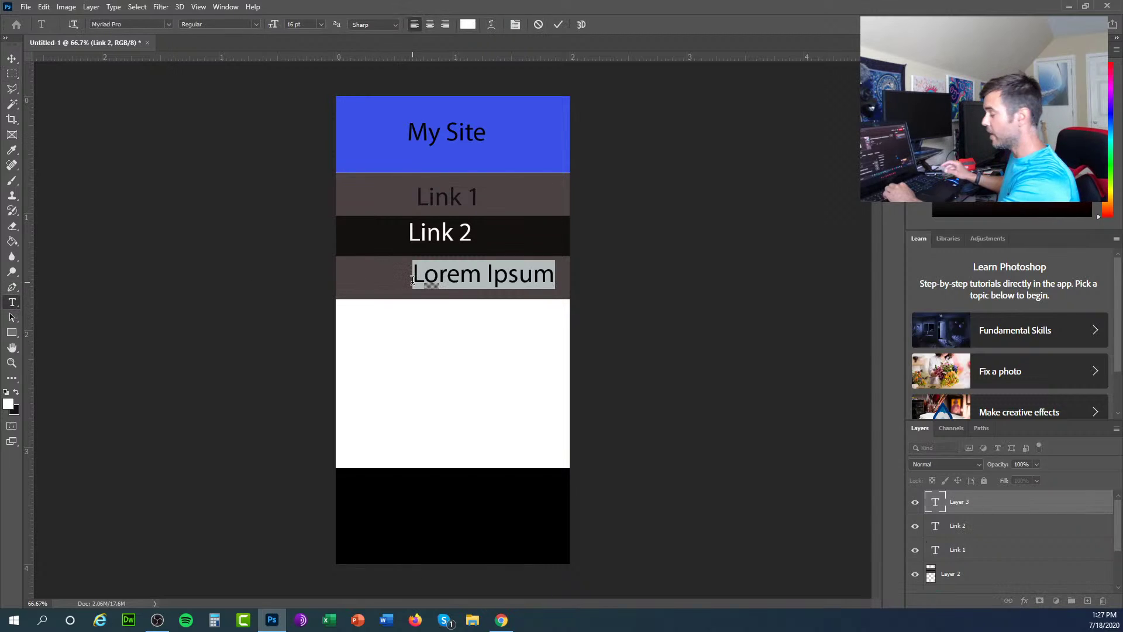
text(Link)
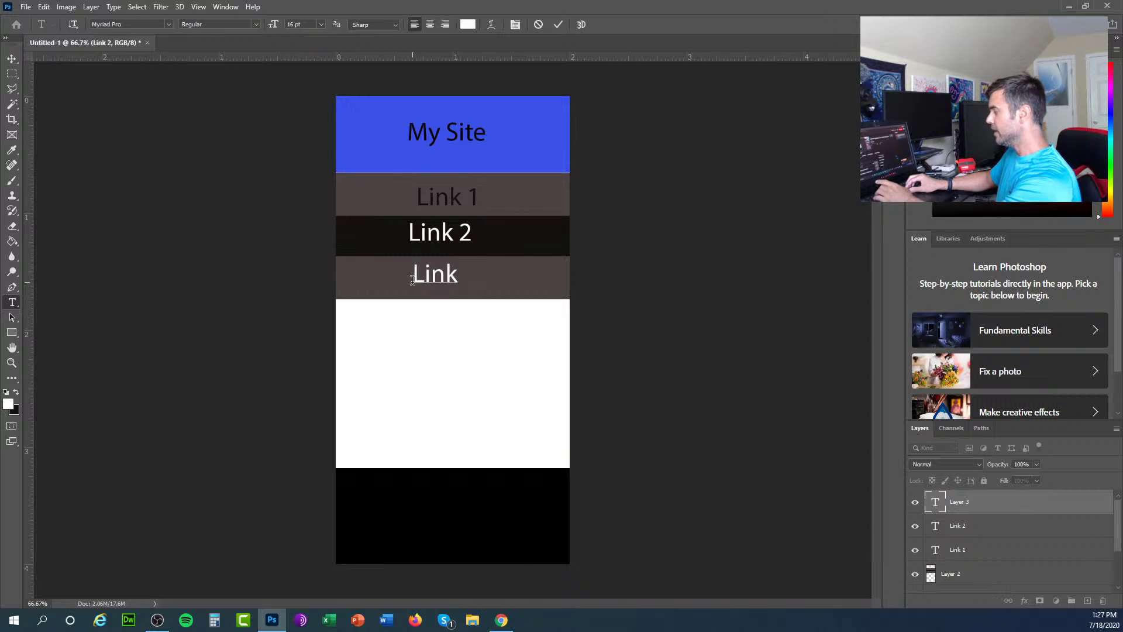
text( 3)
click(218, 251)
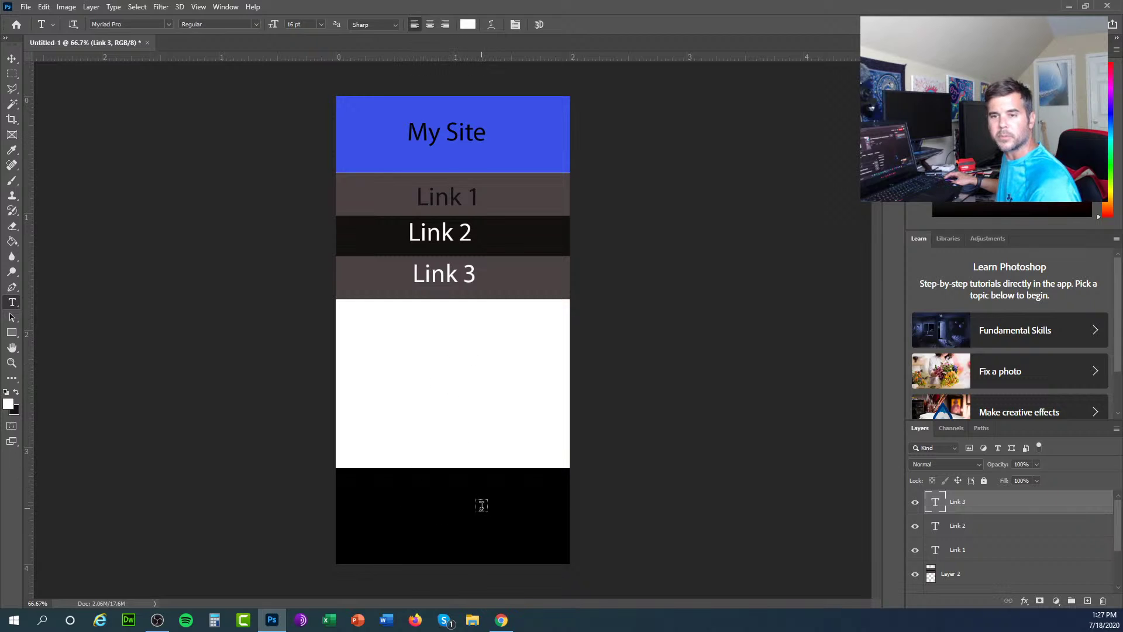
Open the image pumpkin.jpg from the sampleImages folder
click(26, 7)
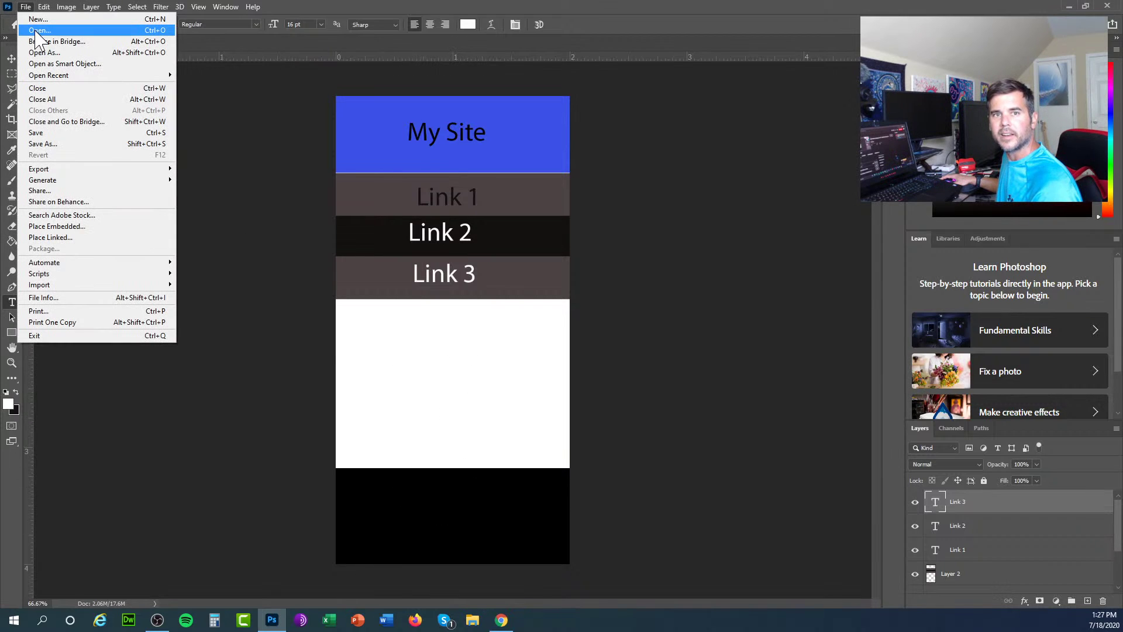
click(38, 31)
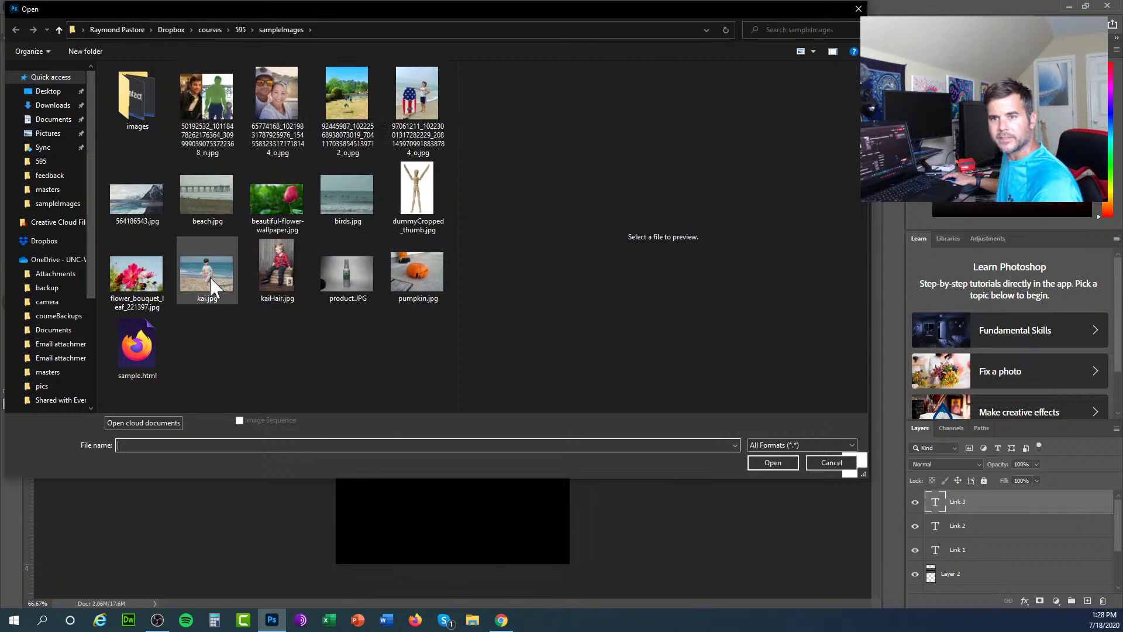
click(438, 285)
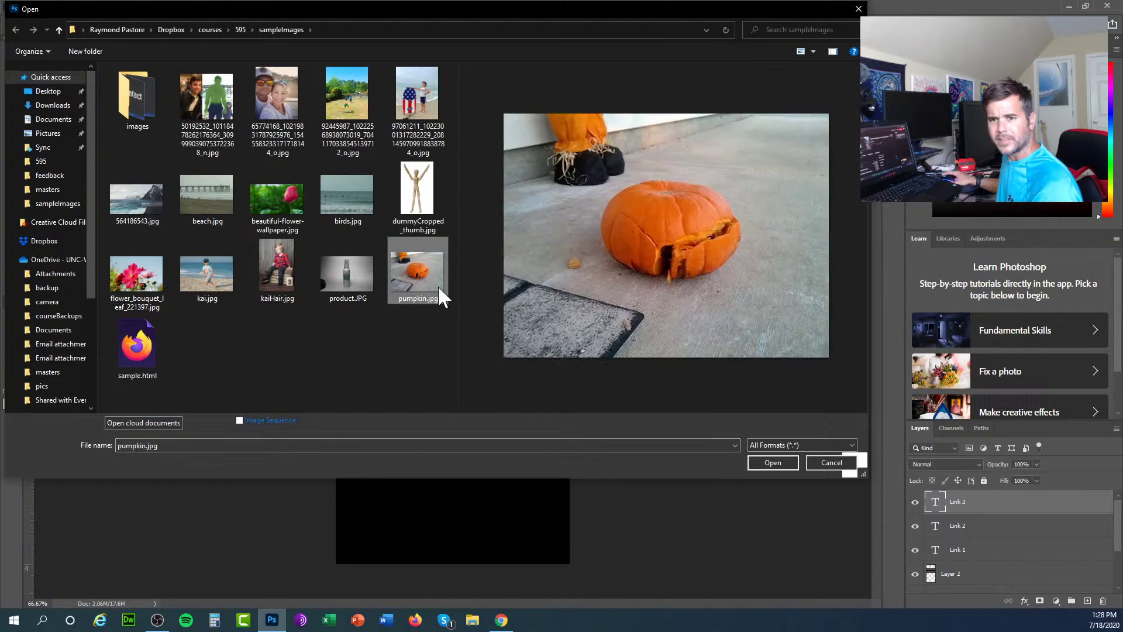
click(771, 462)
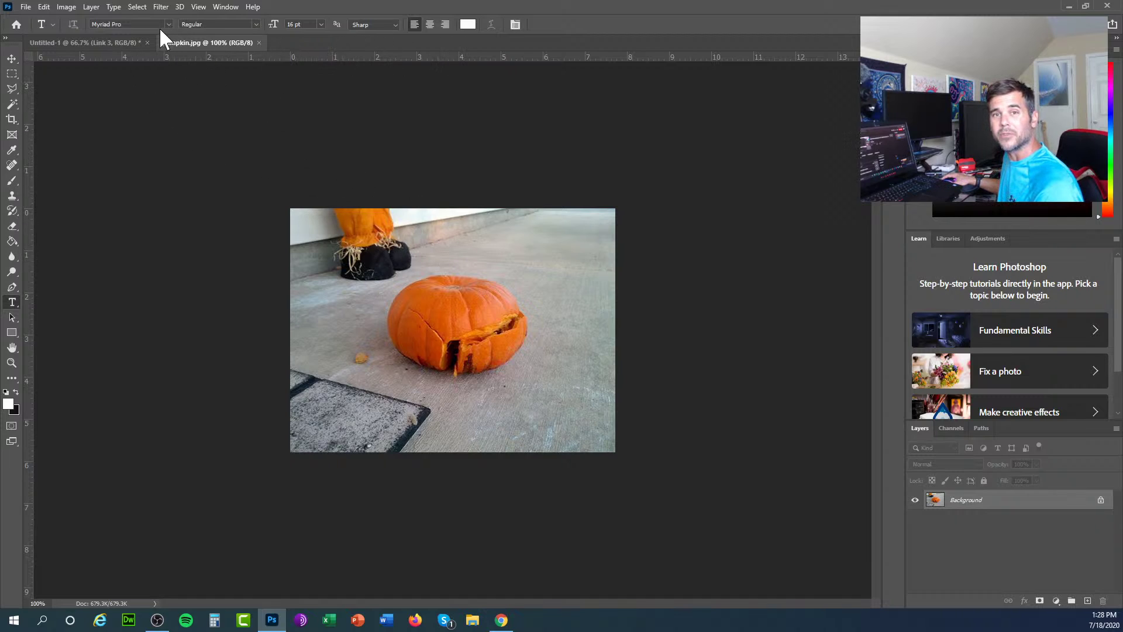
Copy the entire pumpkin picture and paste it into the Untitled-1 mockup document
click(139, 7)
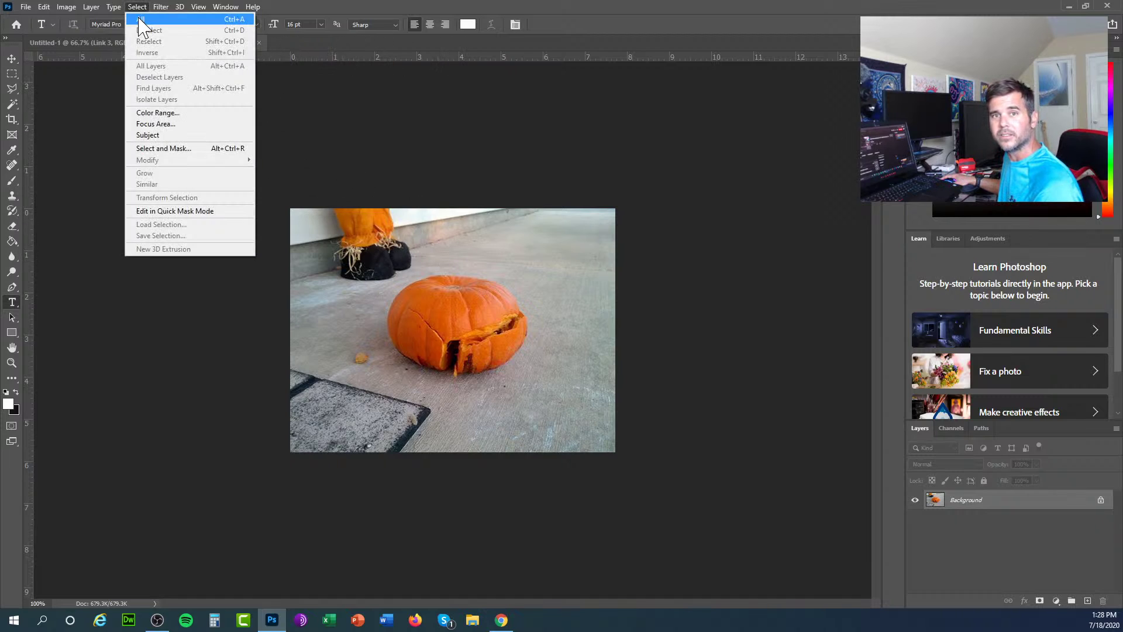
click(141, 19)
click(38, 6)
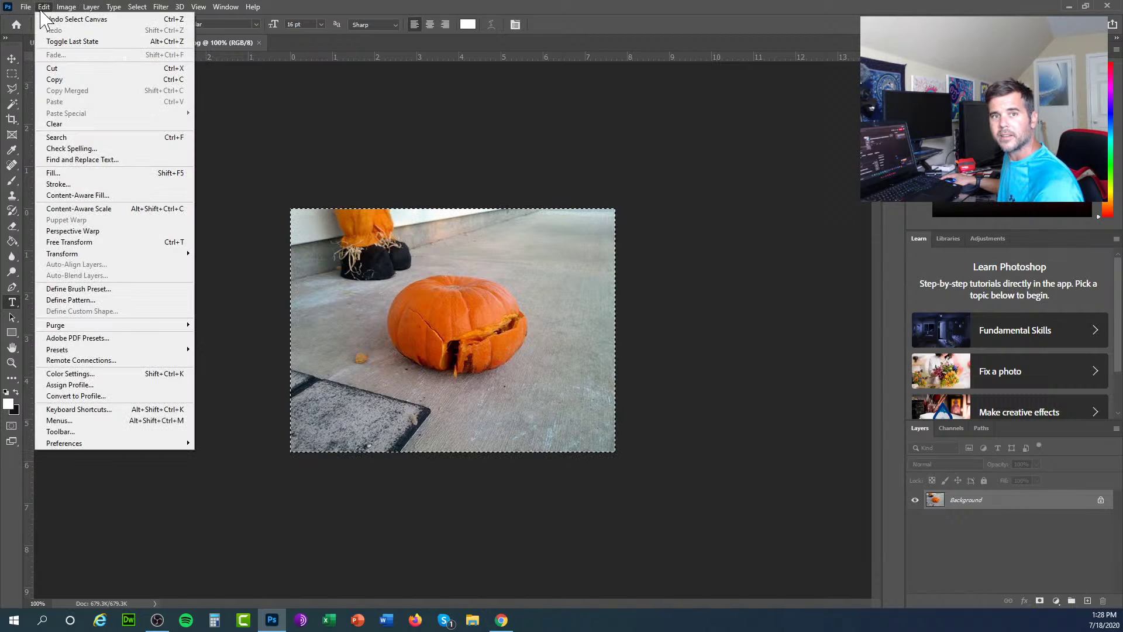
click(67, 78)
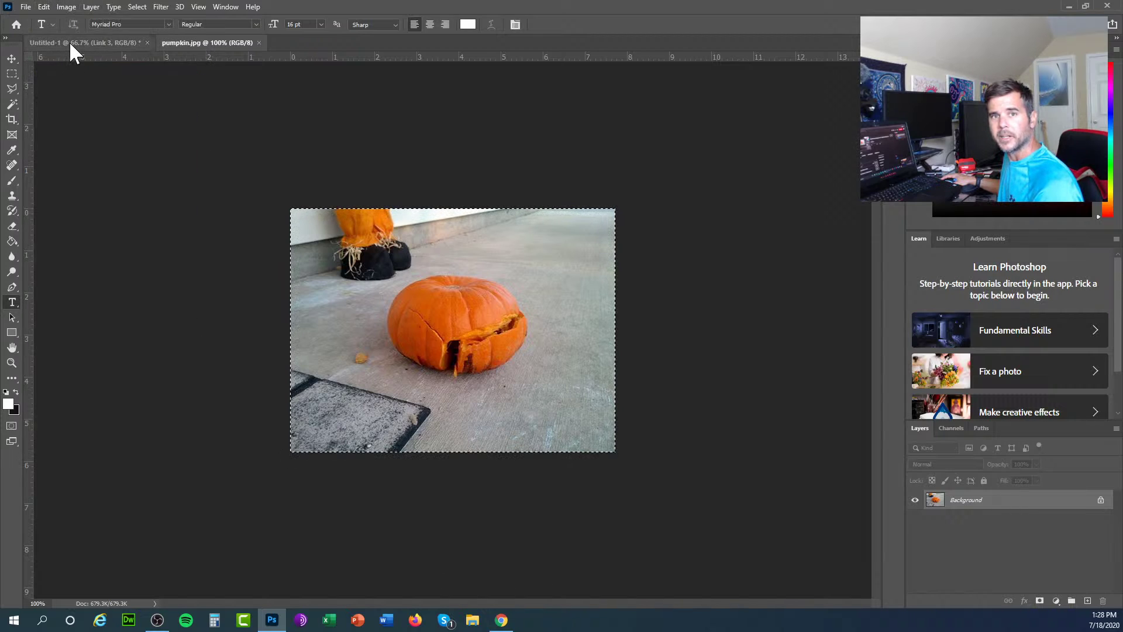
click(69, 41)
click(44, 6)
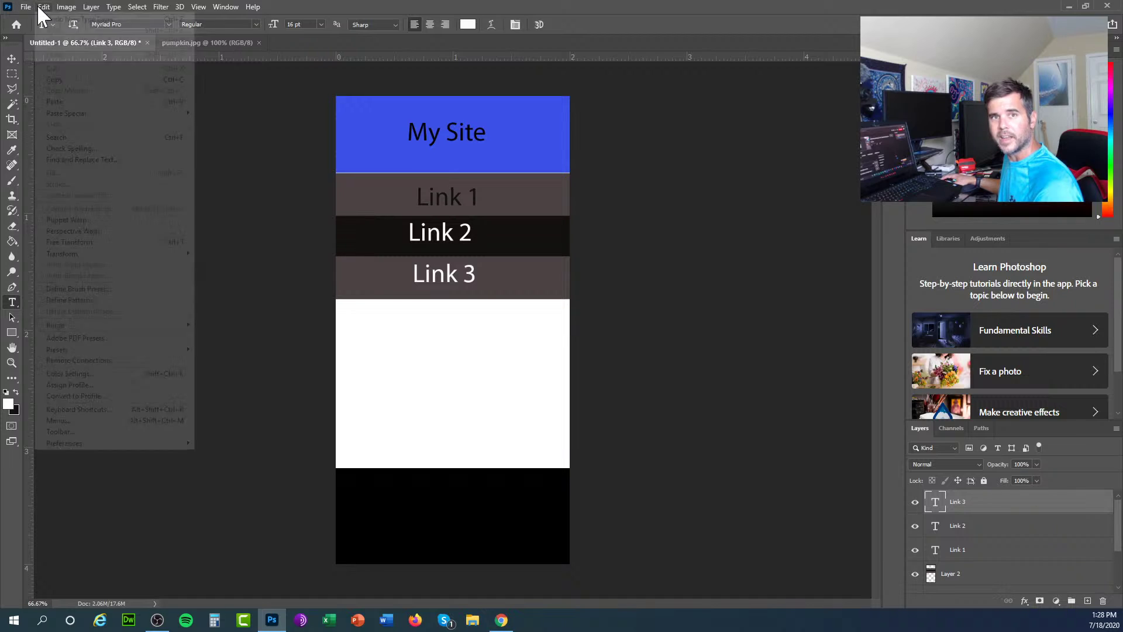
click(70, 102)
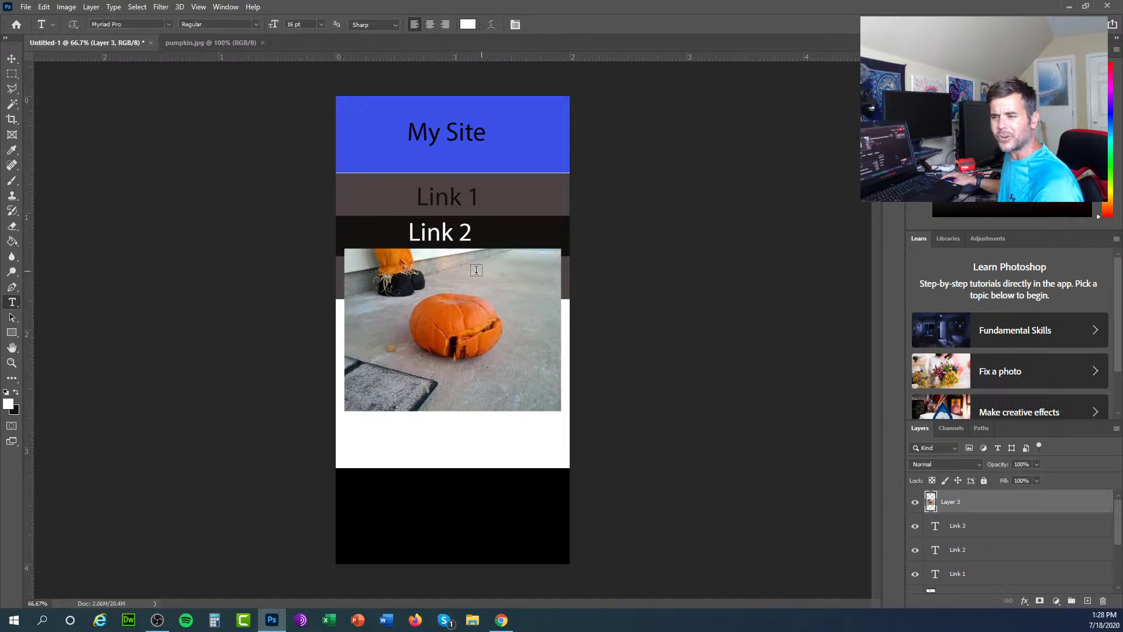
Scale the pasted pumpkin image to about 108% and position it to fill the white area between the Link 3 band and the footer
click(47, 7)
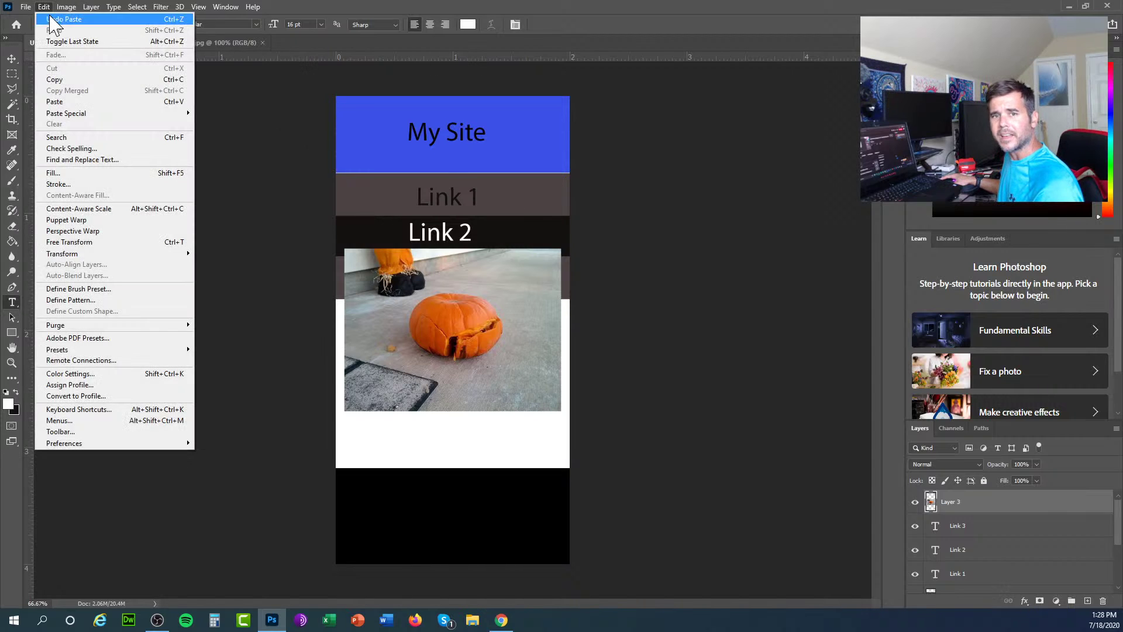
mouse_move(90, 255)
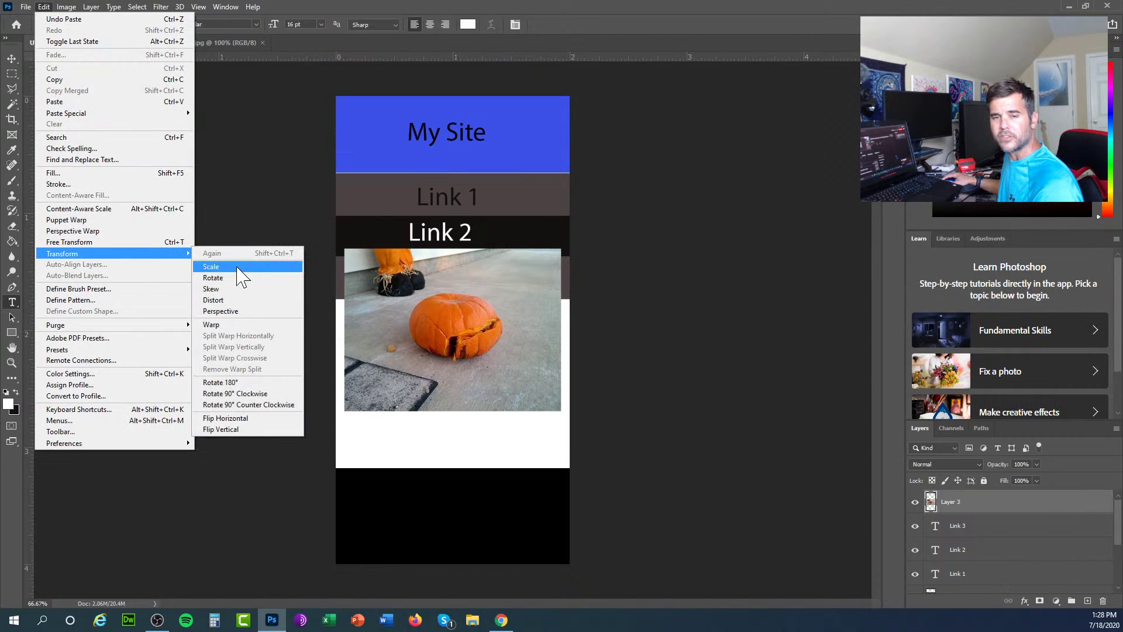
click(214, 267)
drag(345, 248, 386, 333)
drag(433, 386, 587, 457)
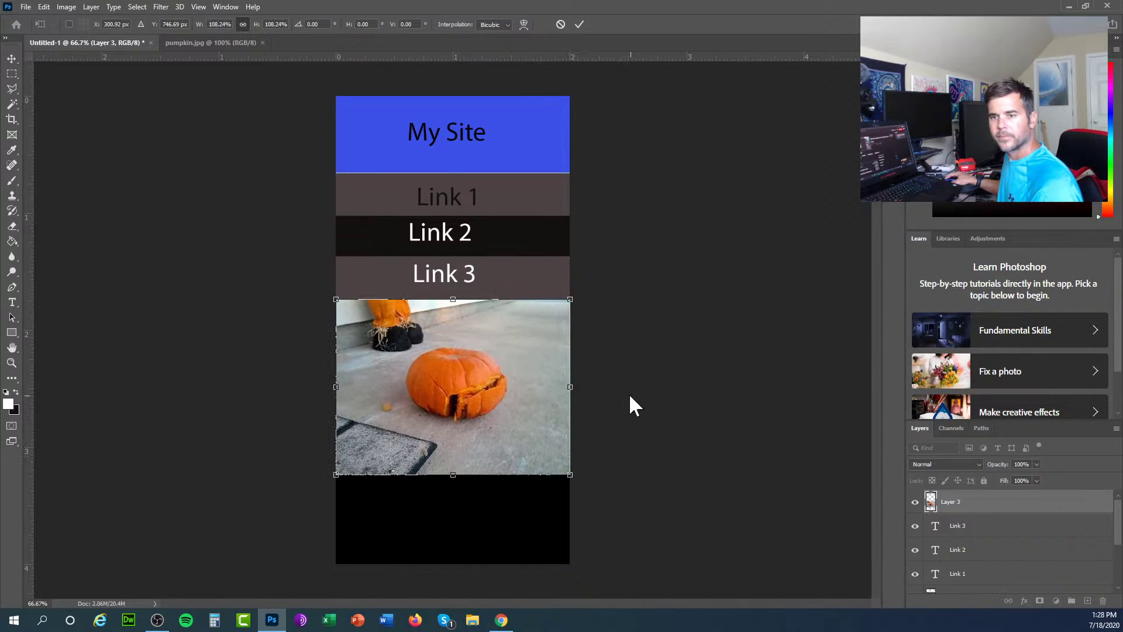
Create a new layer and add a white-filled rectangle as a button in the left part of the black footer
click(11, 74)
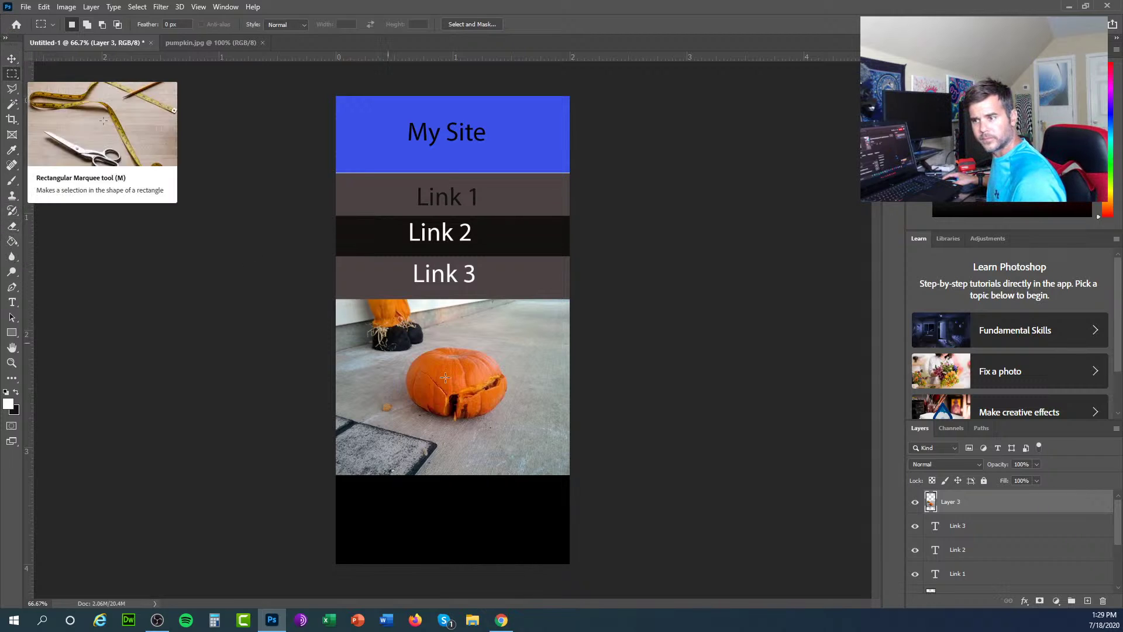
click(1086, 600)
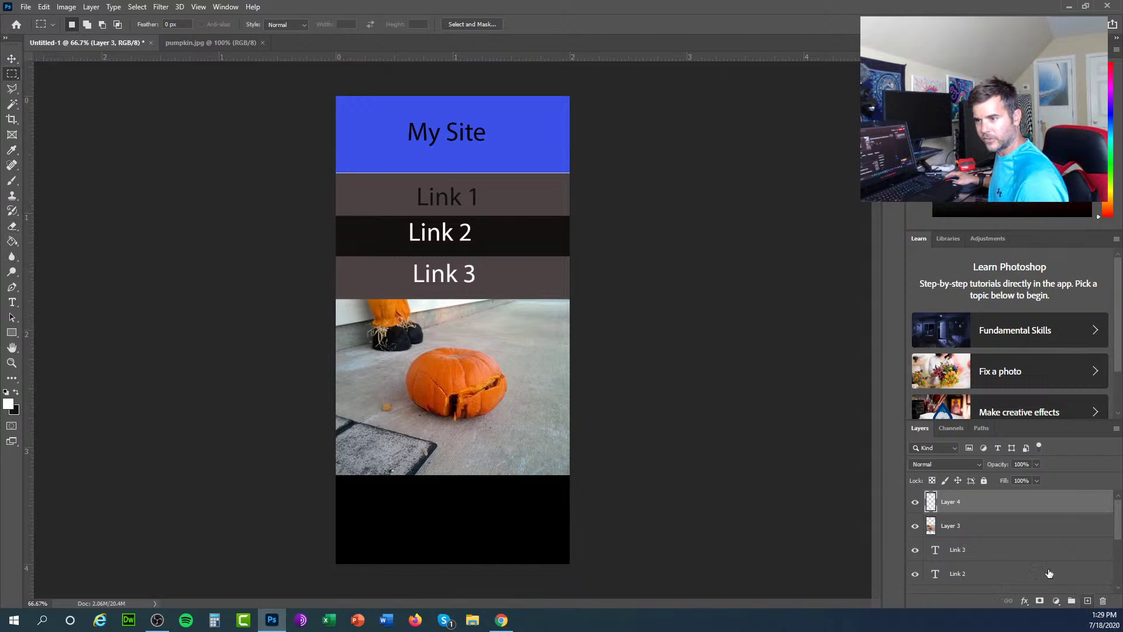
drag(346, 502, 425, 533)
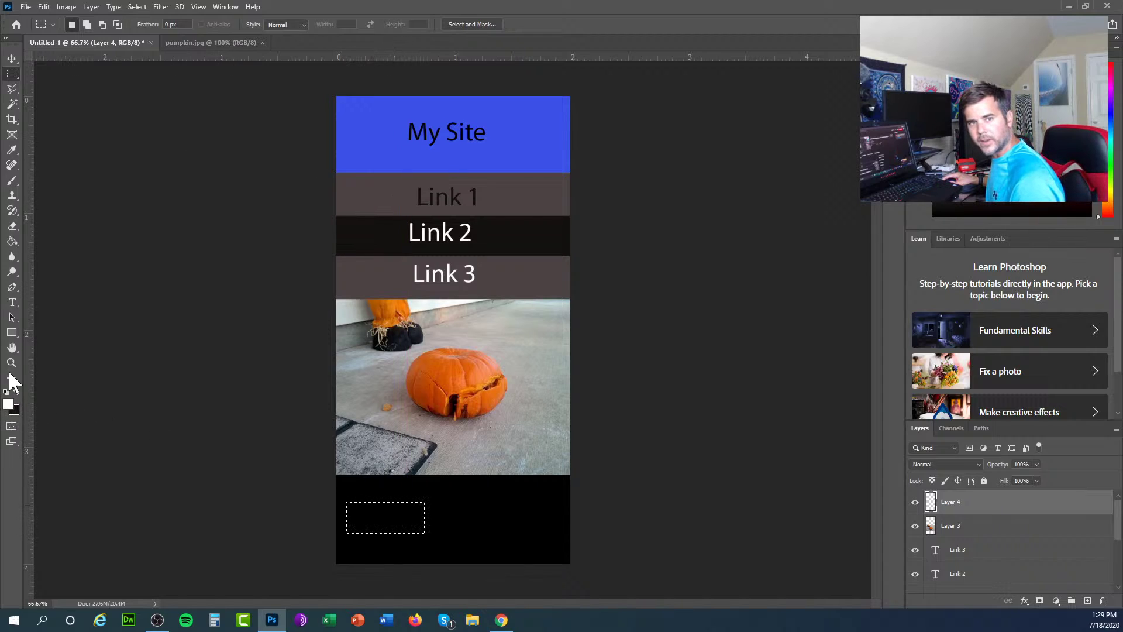
click(12, 241)
click(387, 517)
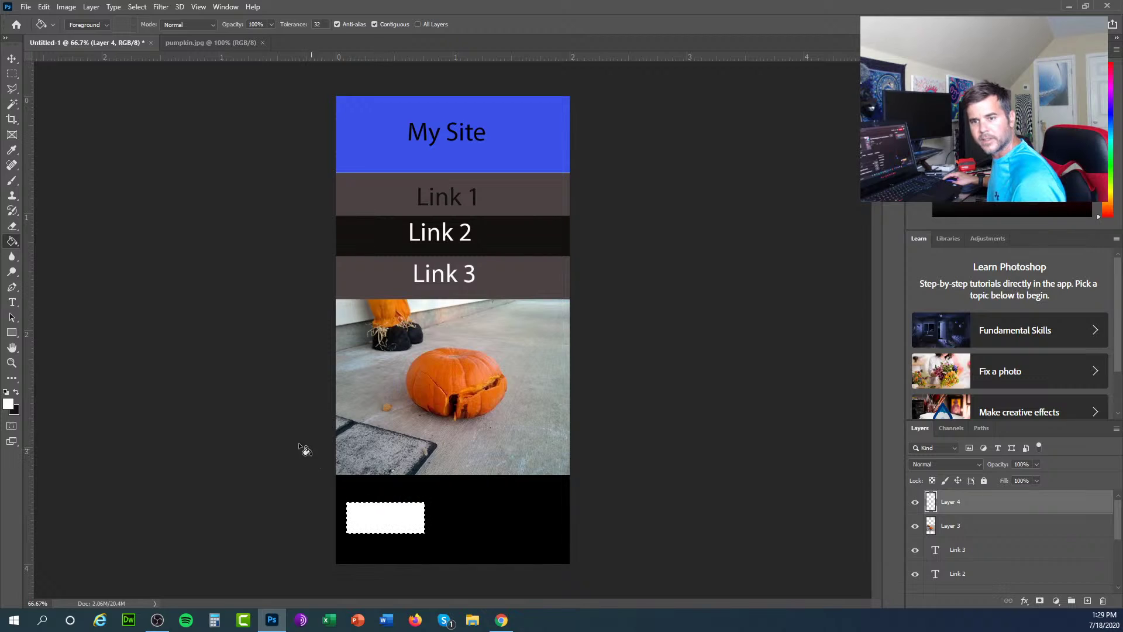
Add a second white-filled rectangle of similar size in the right part of the footer, then clear the selection
click(12, 73)
click(495, 521)
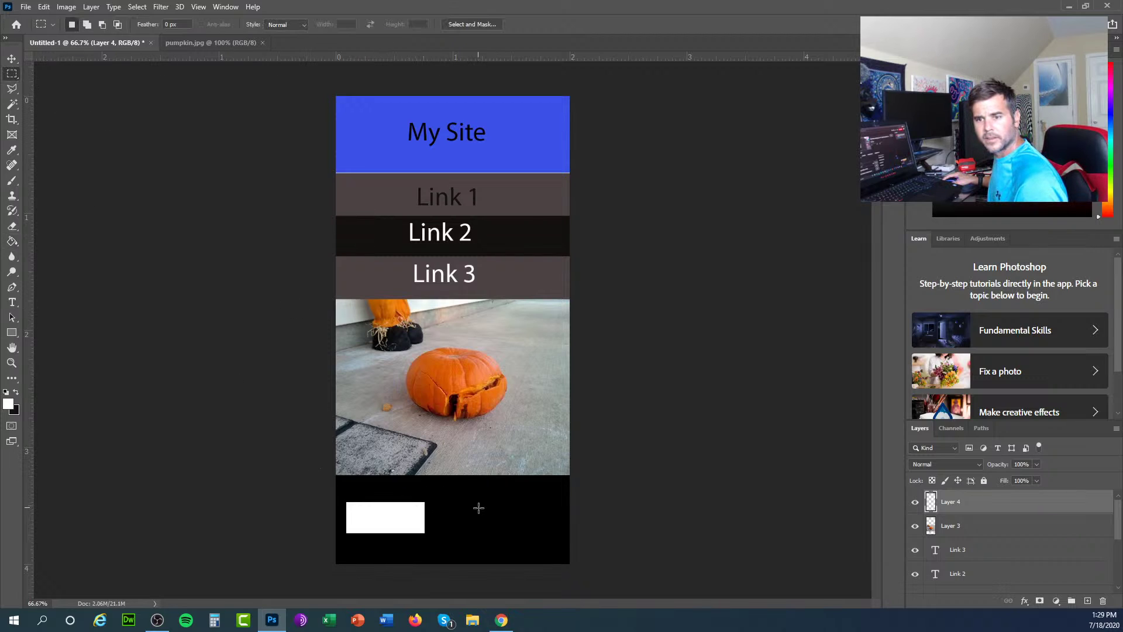
drag(488, 501, 564, 531)
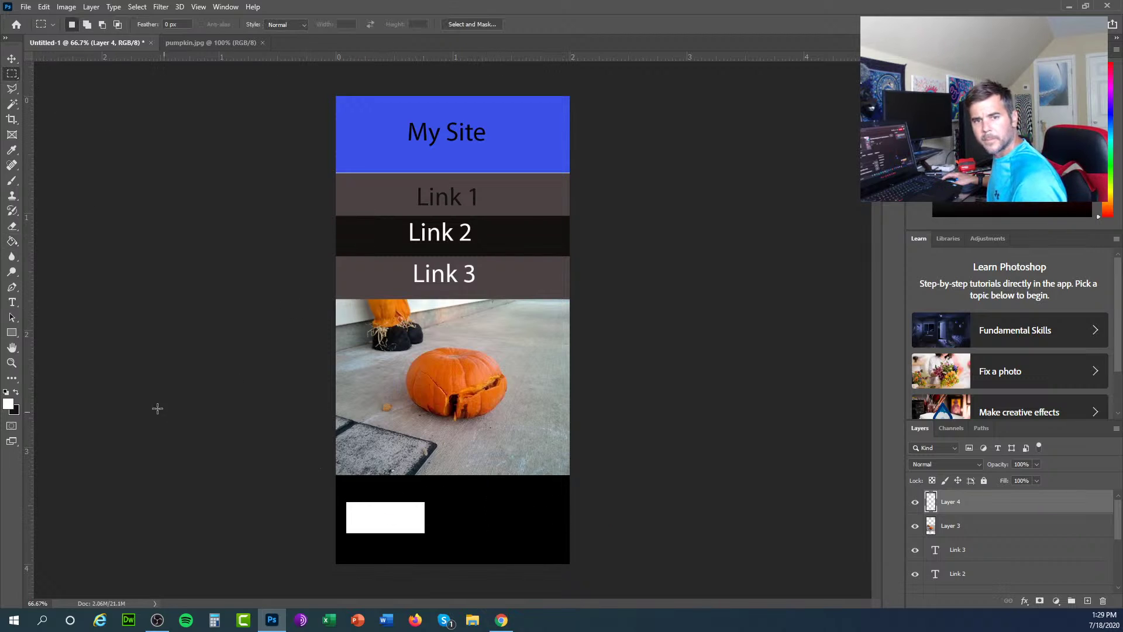
click(12, 241)
click(502, 501)
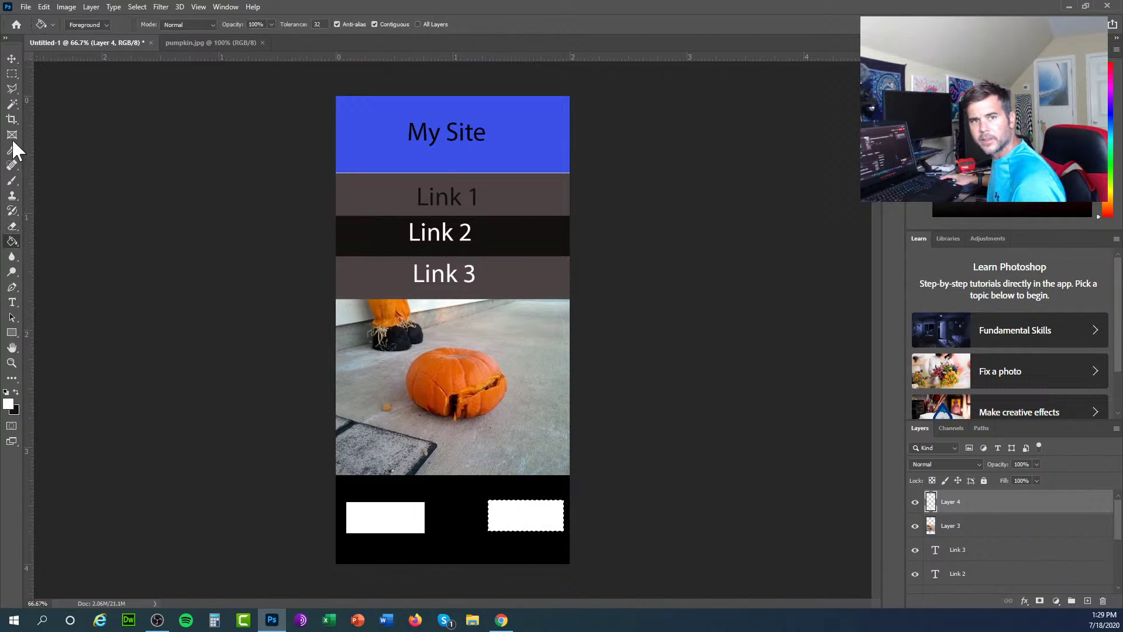
key(ctrl+d)
click(12, 302)
click(279, 472)
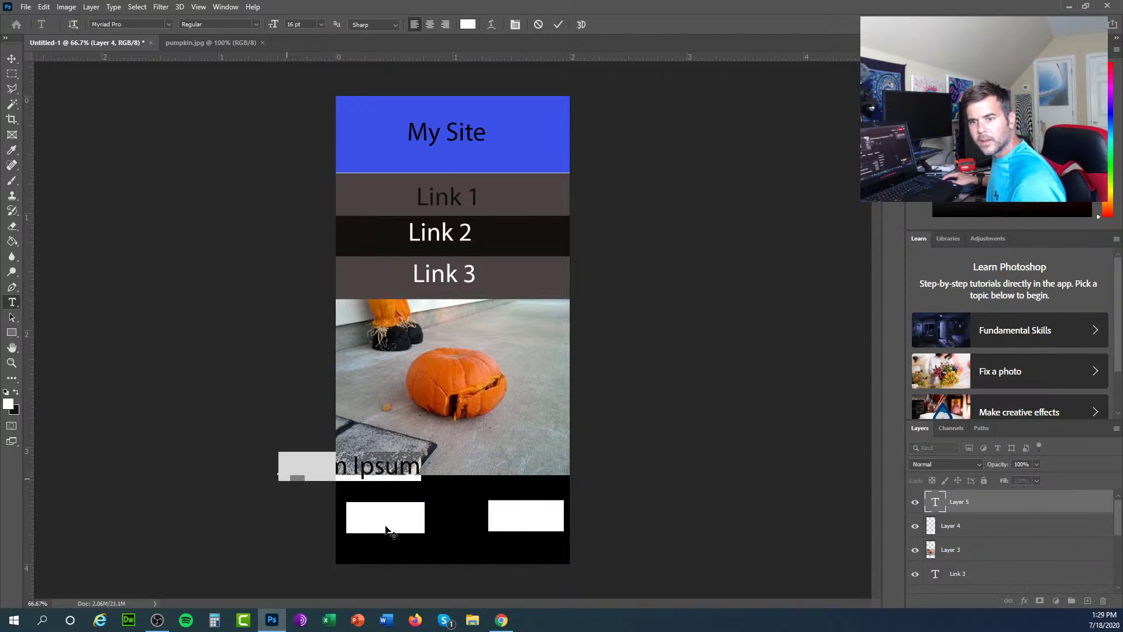
click(12, 73)
click(1102, 601)
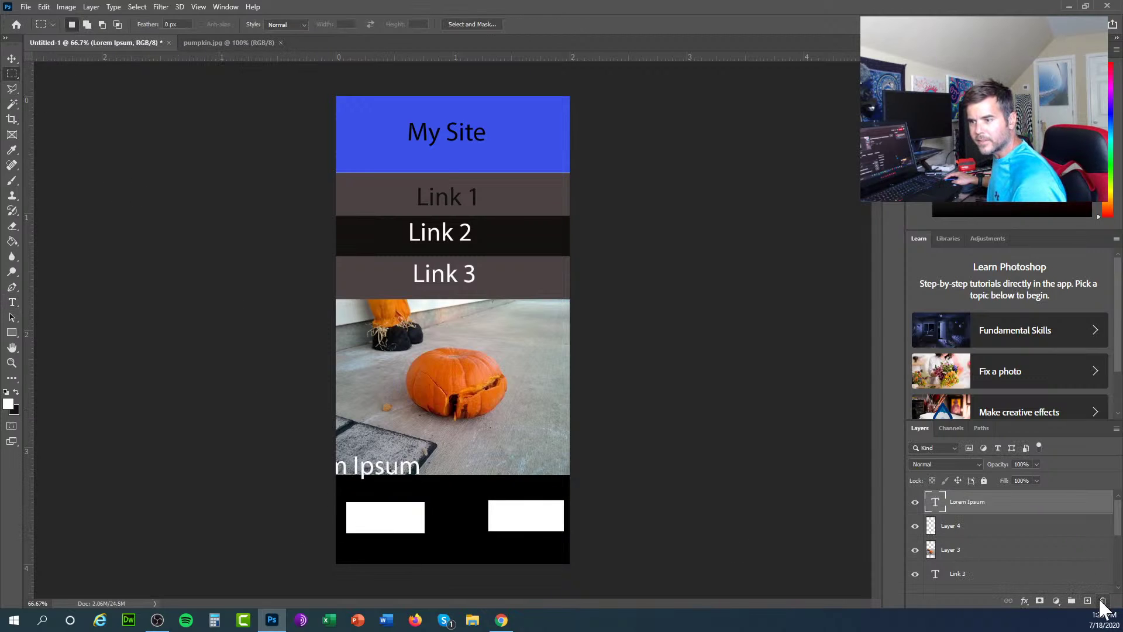
click(508, 229)
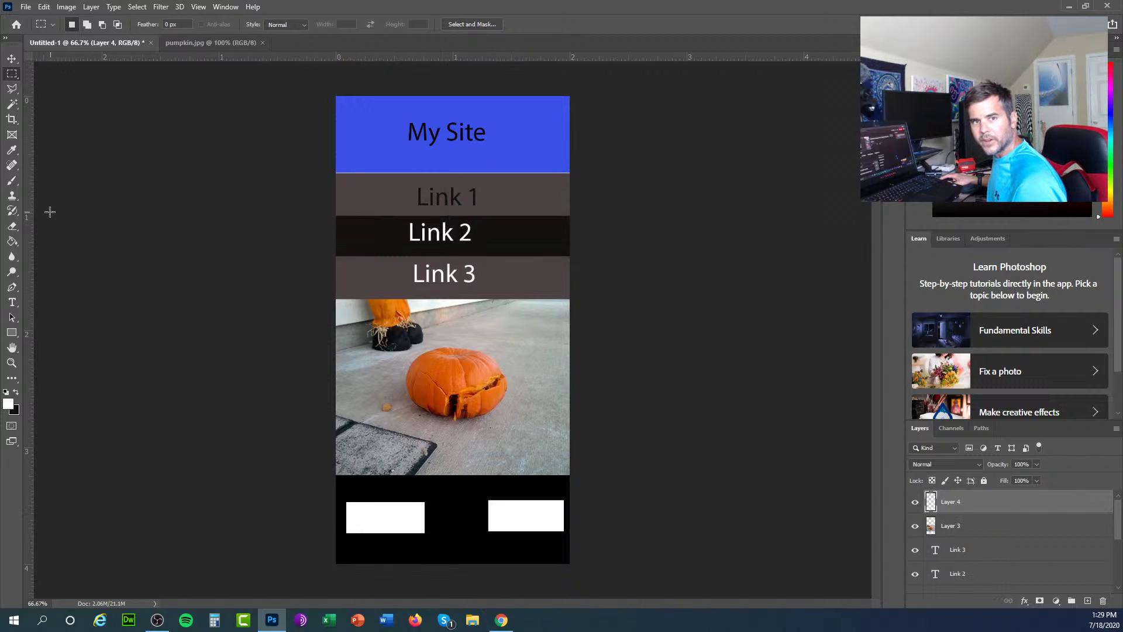
Add the text "Back" on the left footer button and color it black
click(12, 302)
click(364, 522)
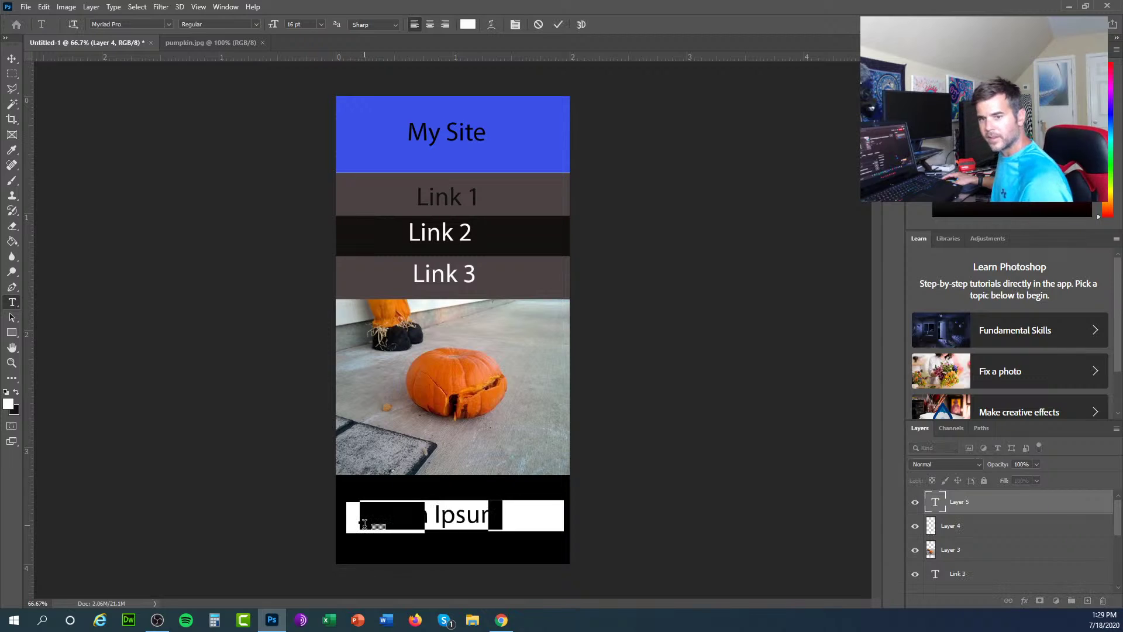
text(Back)
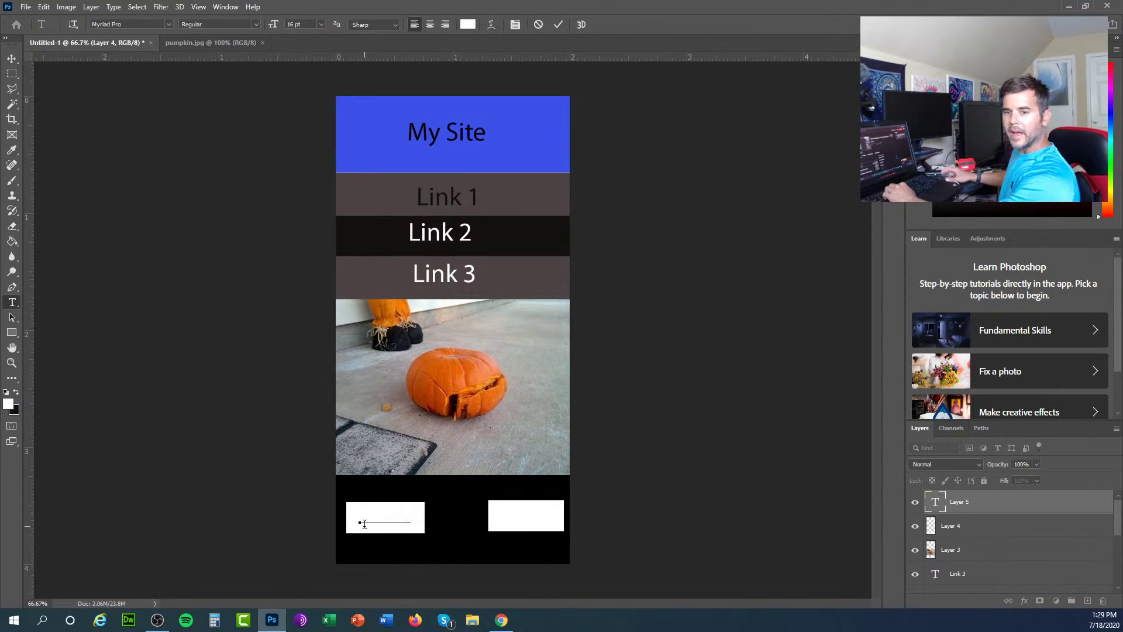
key(ctrl+a)
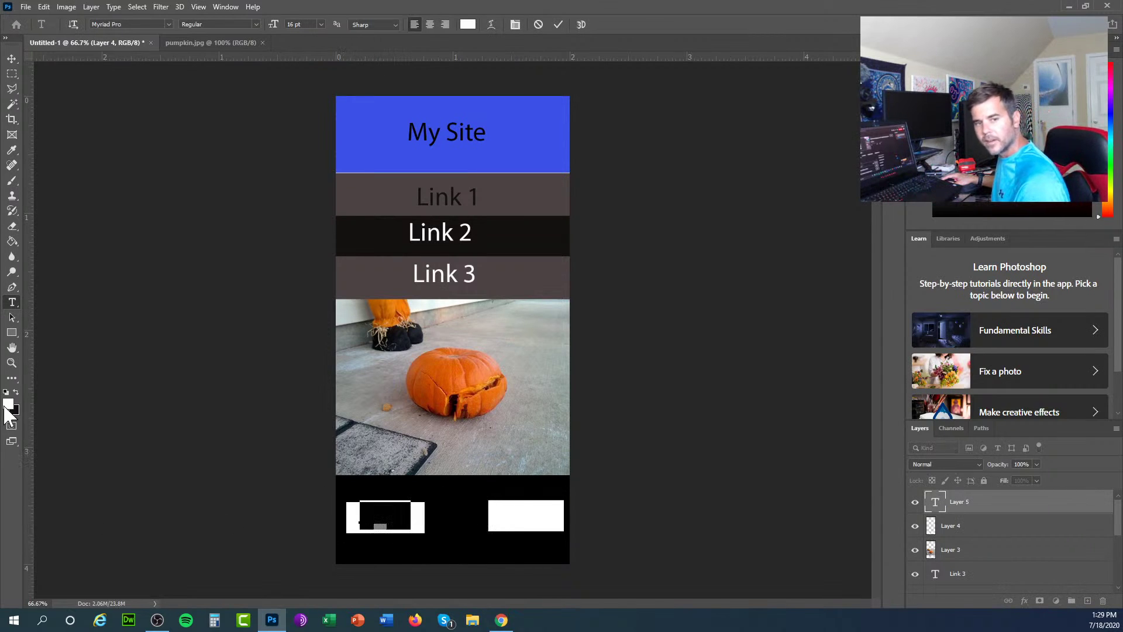
click(16, 390)
click(193, 430)
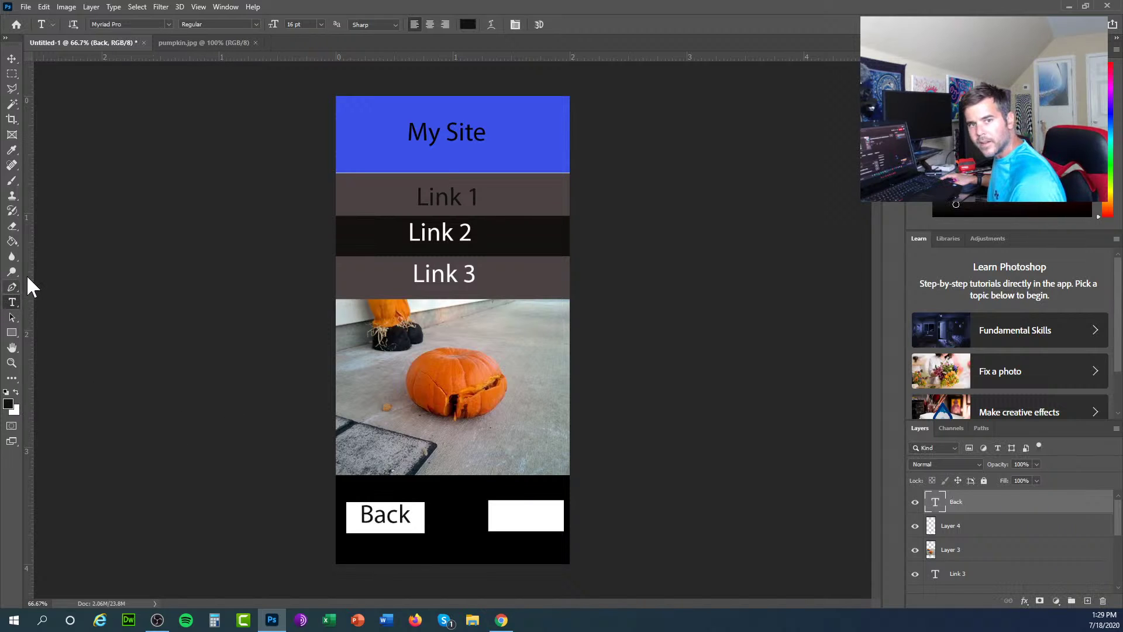
Add the black text "Next" on the right footer button and center it within the white rectangle
click(497, 520)
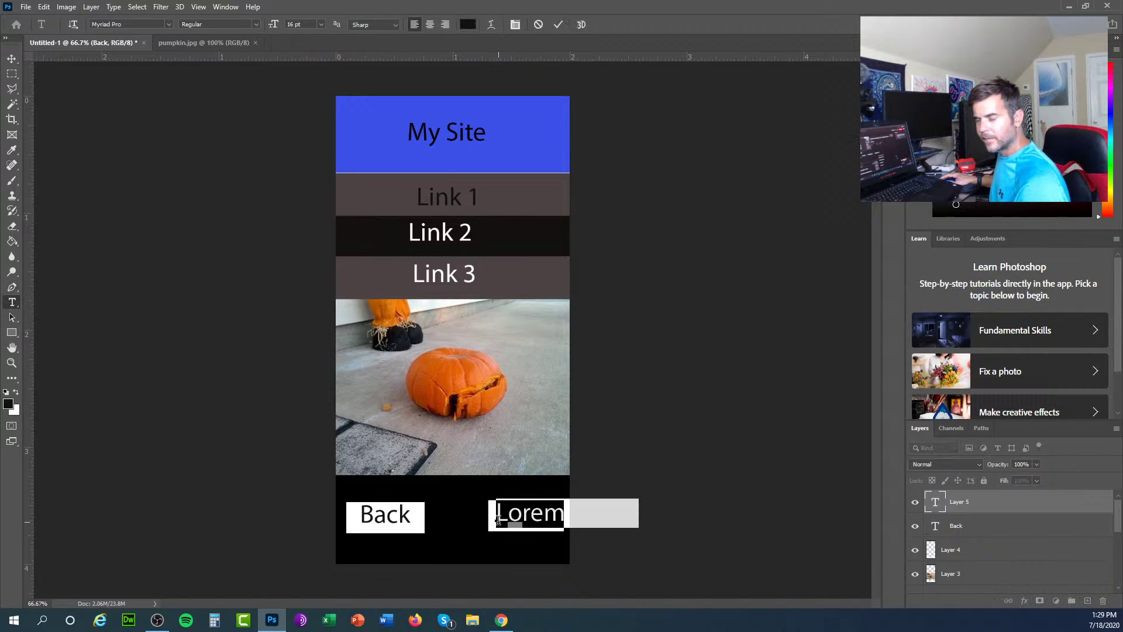
text(Next)
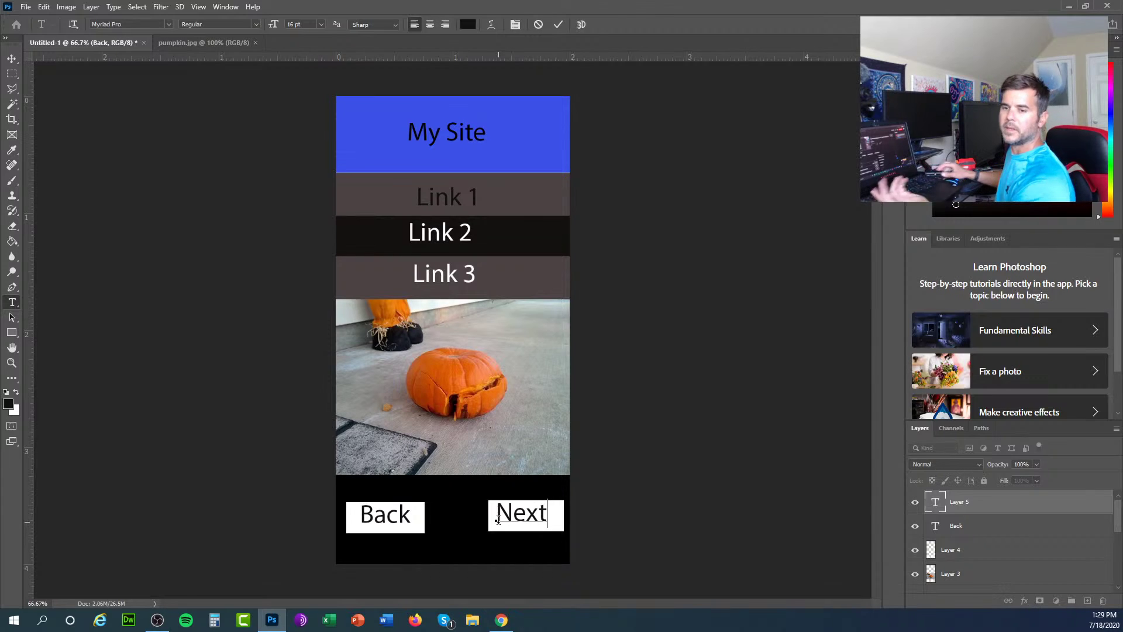
drag(655, 507, 664, 507)
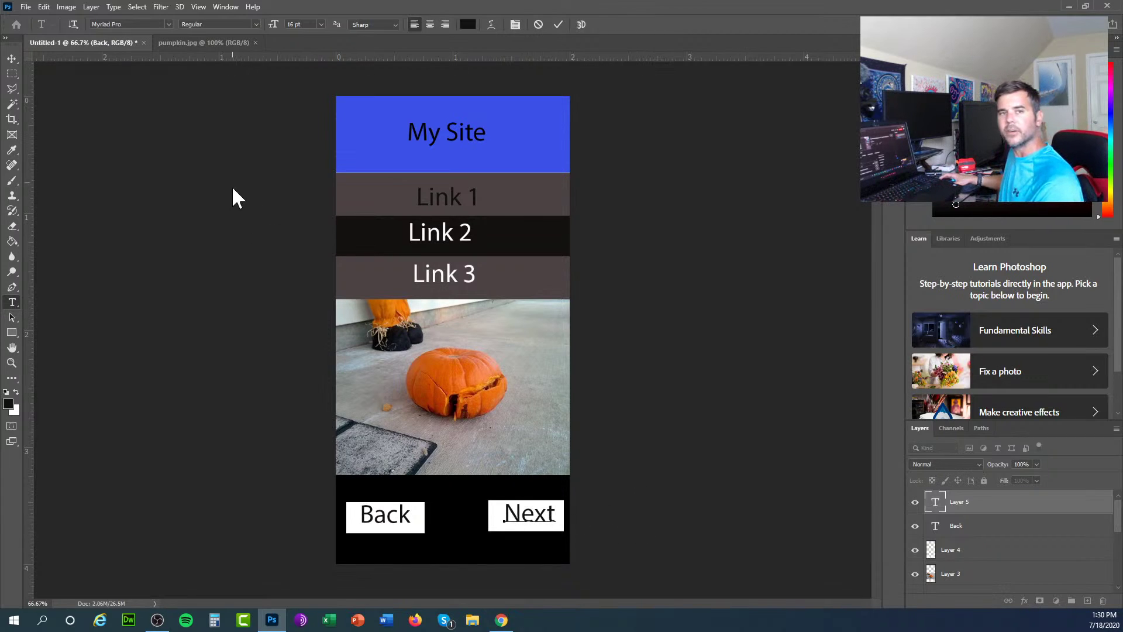
click(12, 59)
drag(521, 515, 516, 516)
click(649, 465)
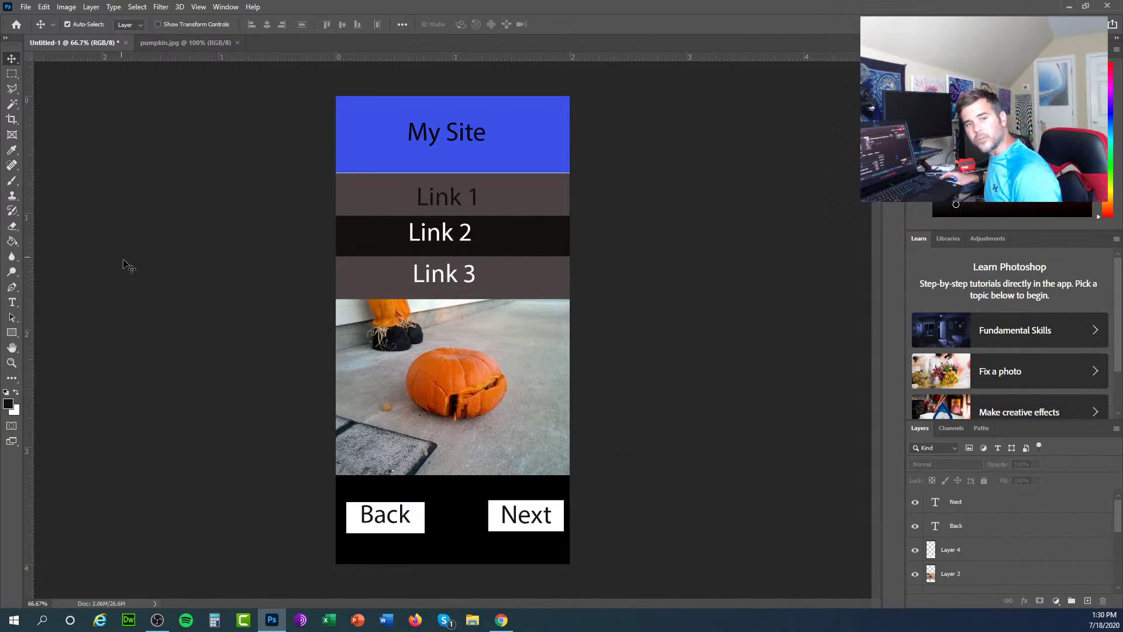
Draw slices with the Slice tool around the blue header, the Link 2 band and the pumpkin image
click(12, 118)
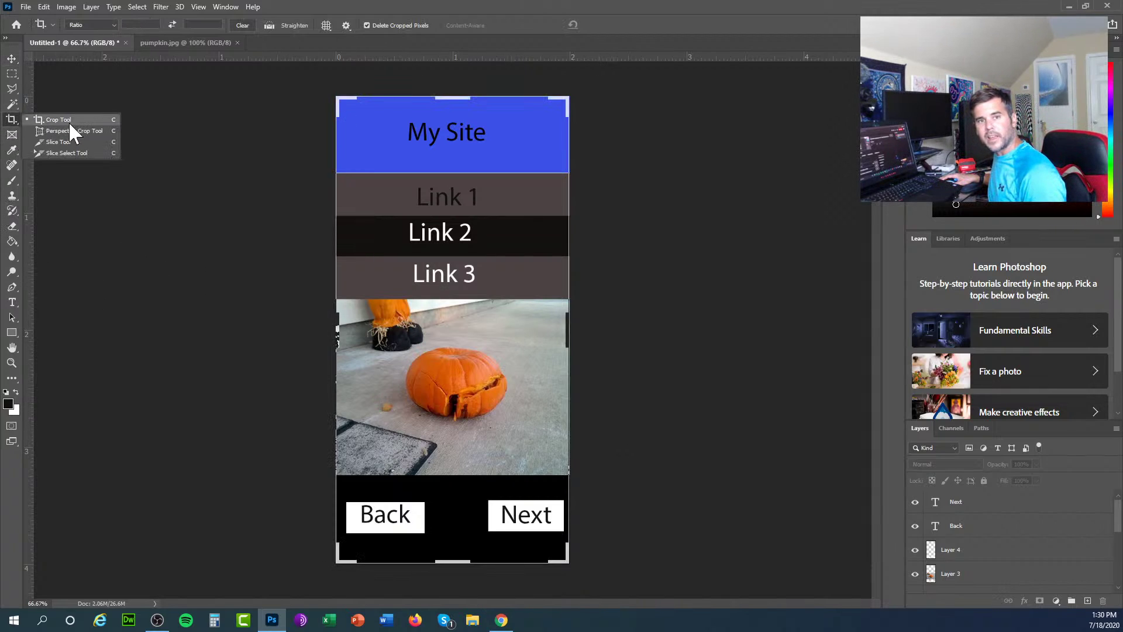
click(69, 142)
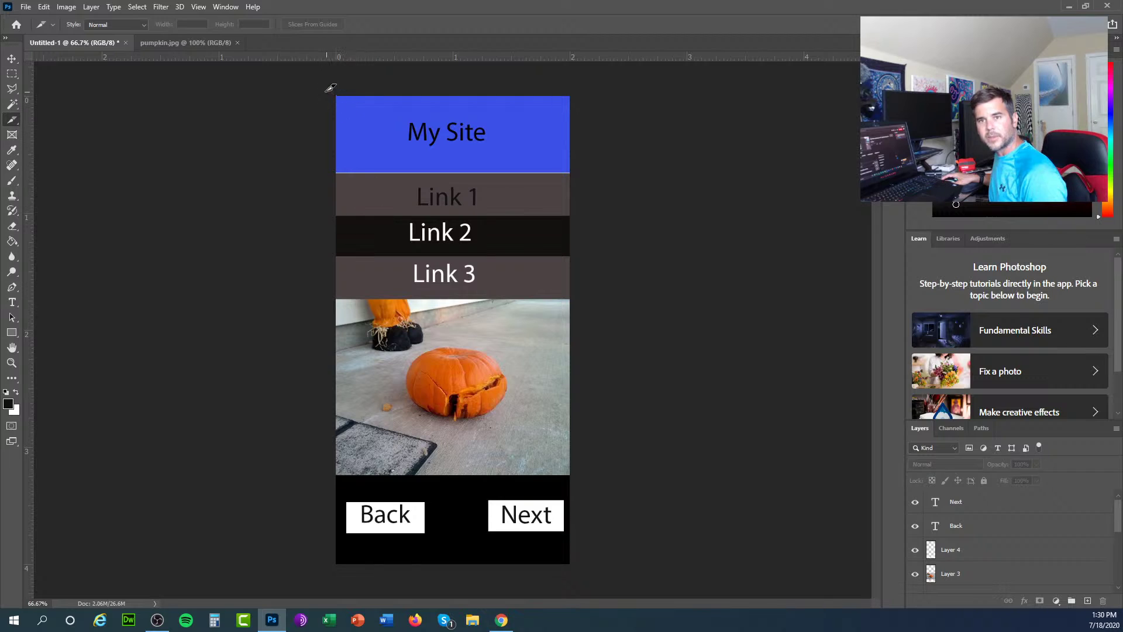
drag(326, 91, 580, 171)
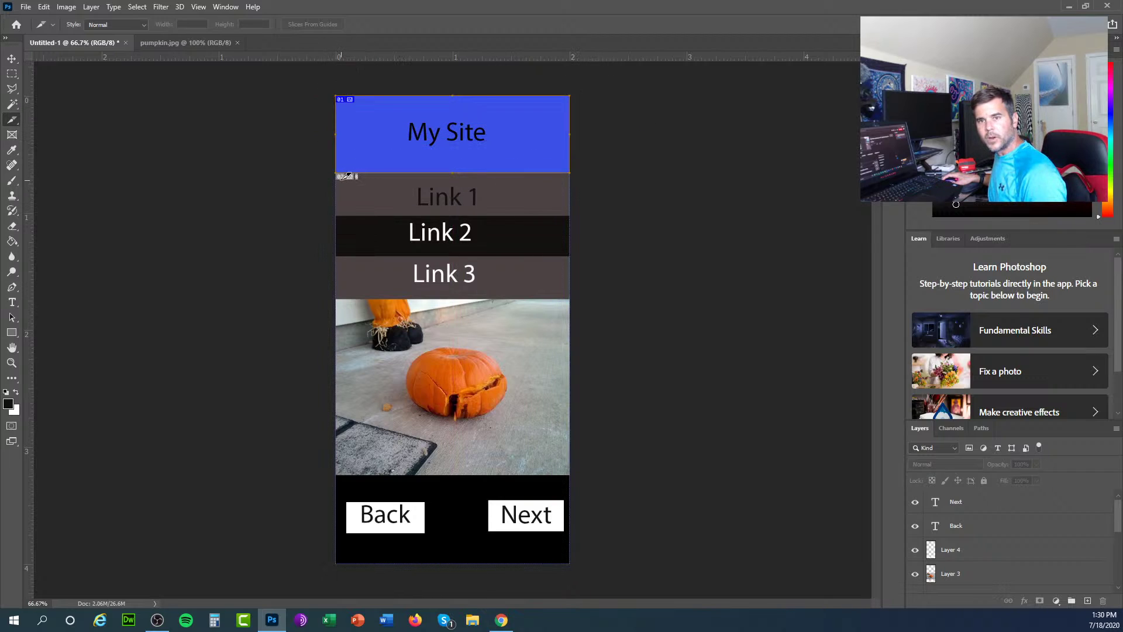
drag(338, 216, 569, 254)
drag(338, 298, 574, 476)
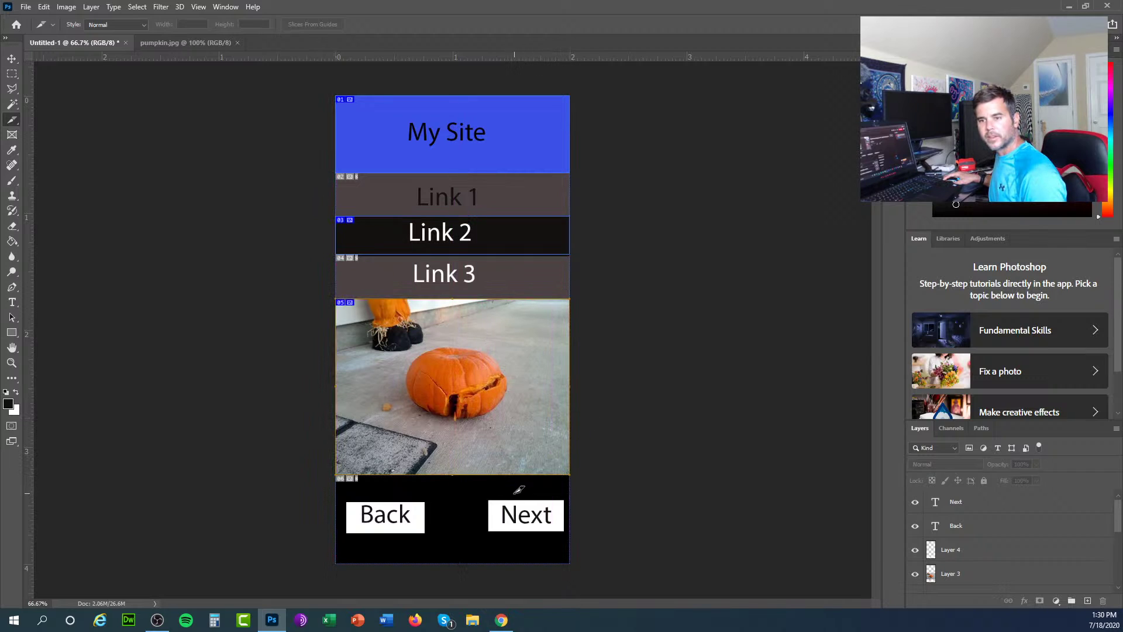